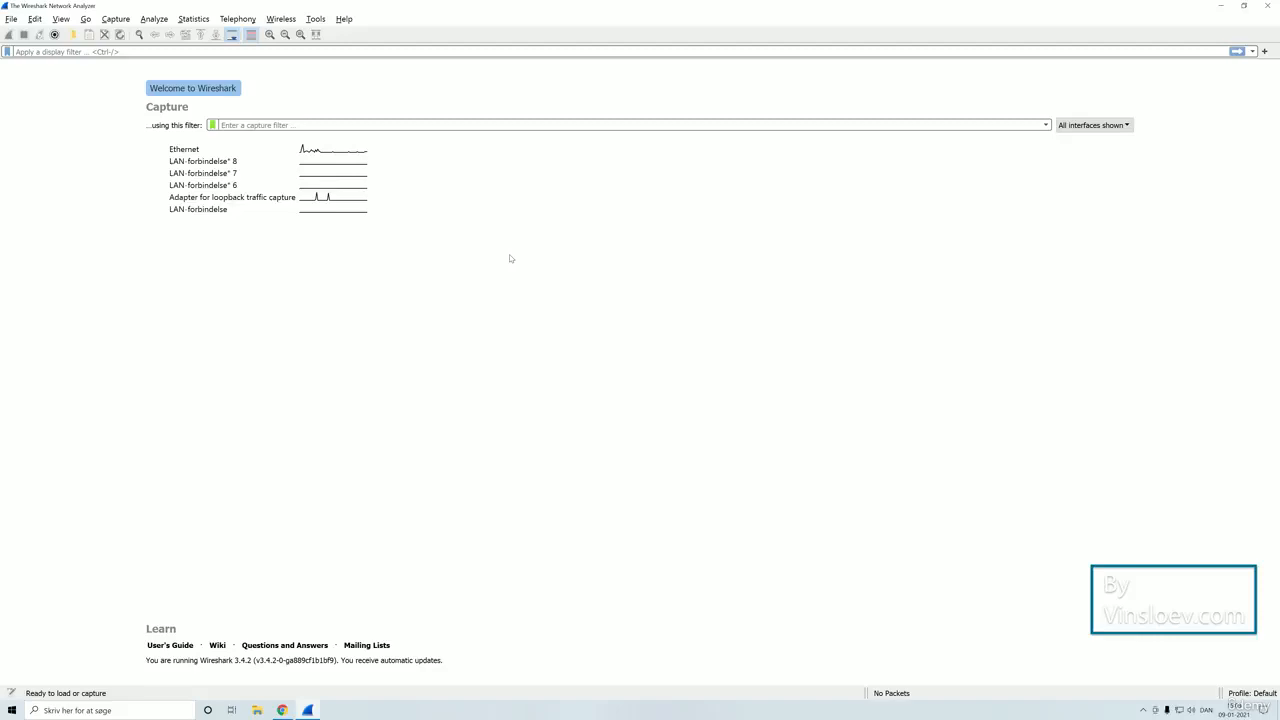
# Capture live traffic on the Ethernet interface without a filter, stop the capture and review the recorded packets
pyautogui.moveTo(281, 153)
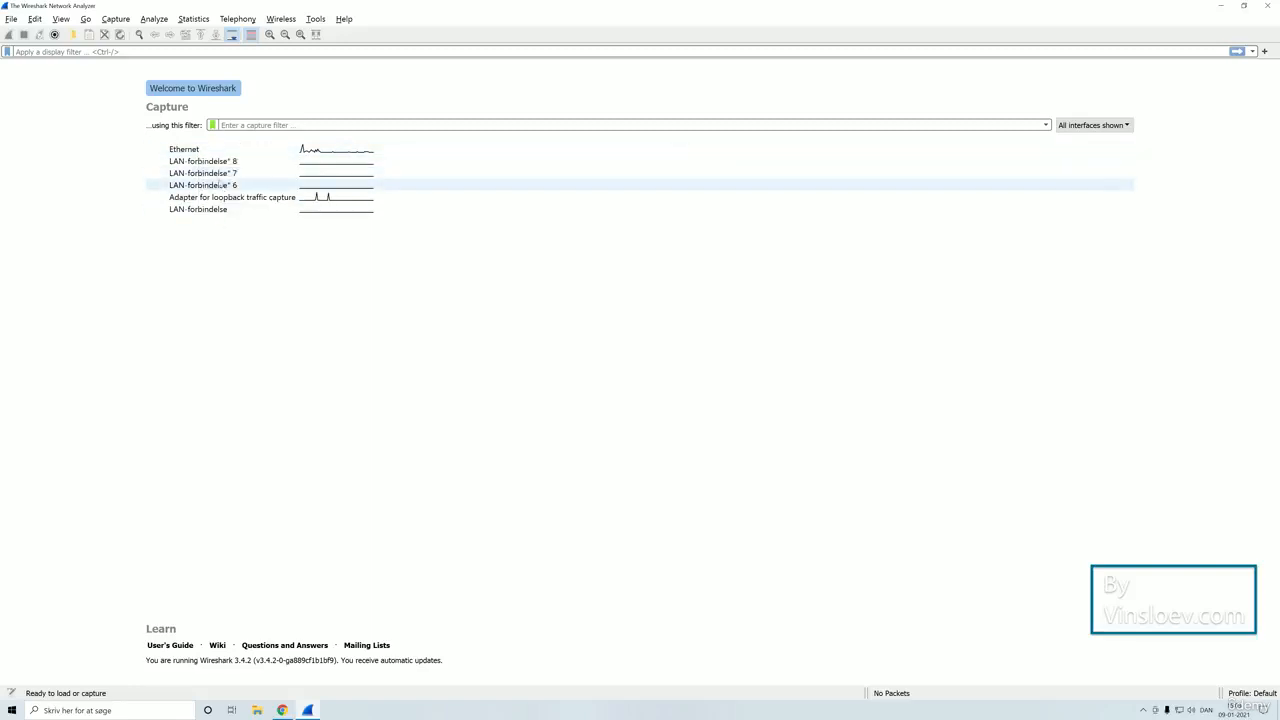
pyautogui.doubleClick(246, 151)
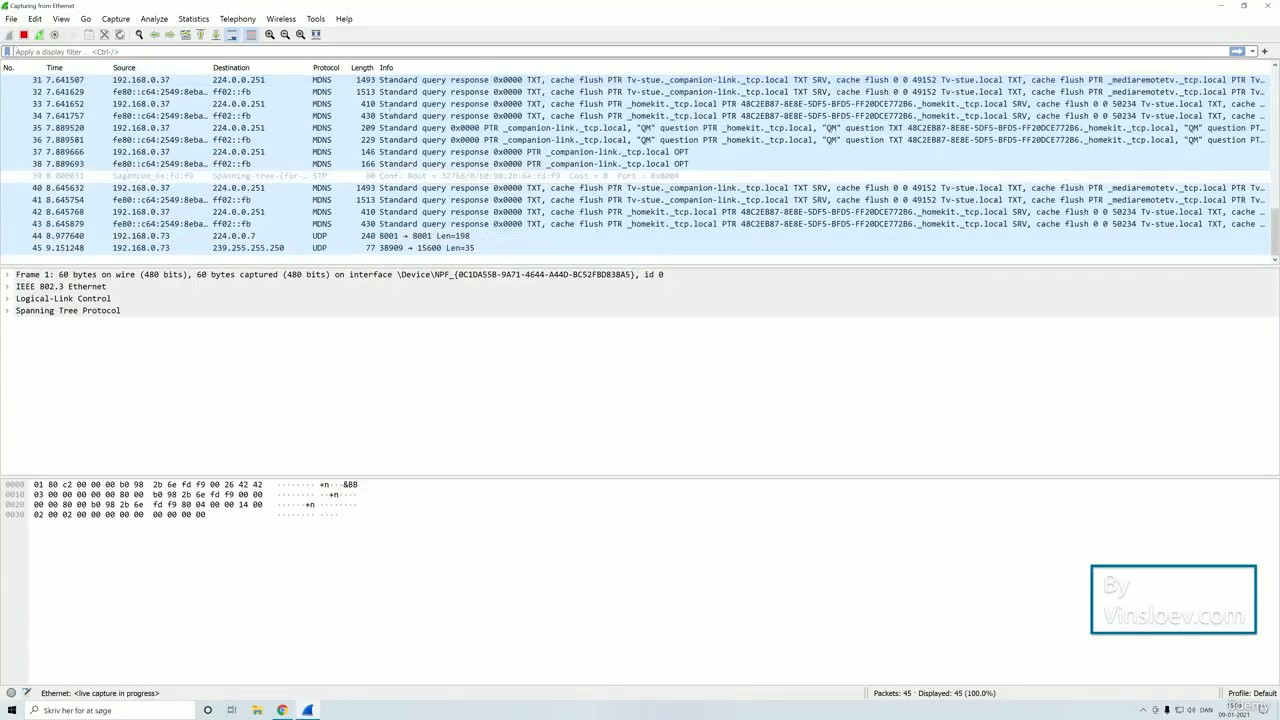
pyautogui.hotkey('ctrl', 'e')
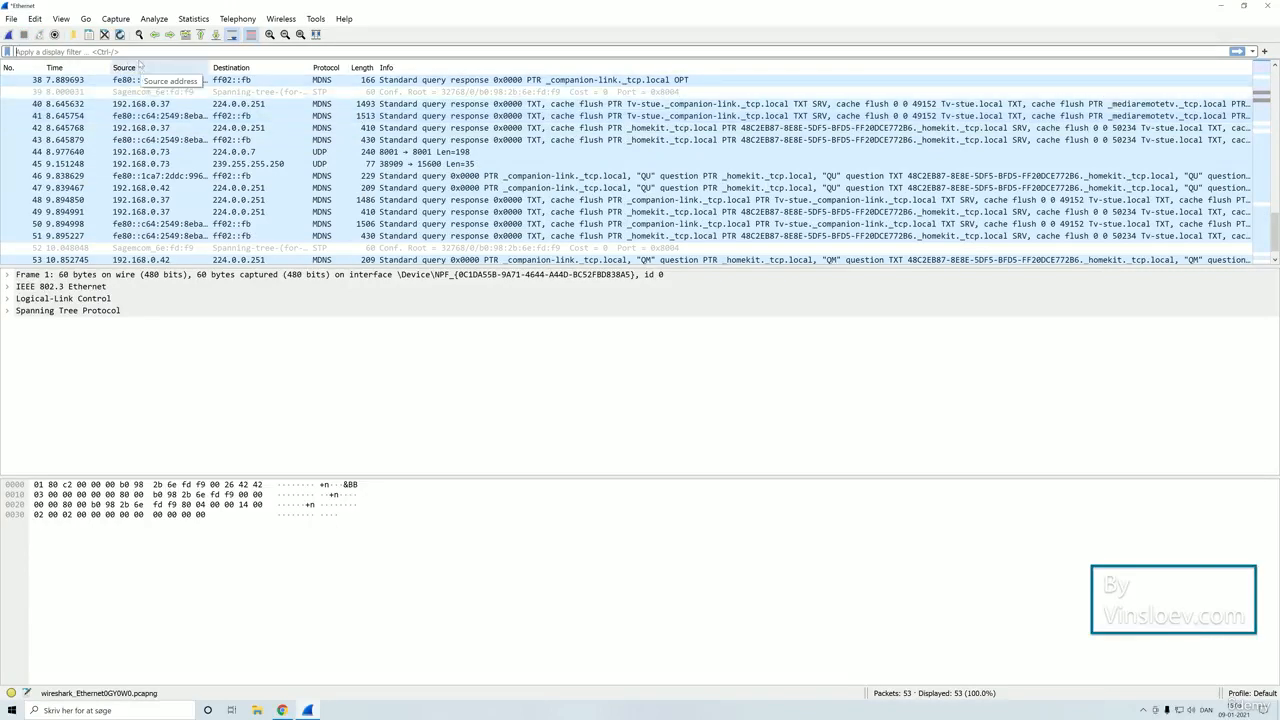
pyautogui.scroll(12, 449, 114)
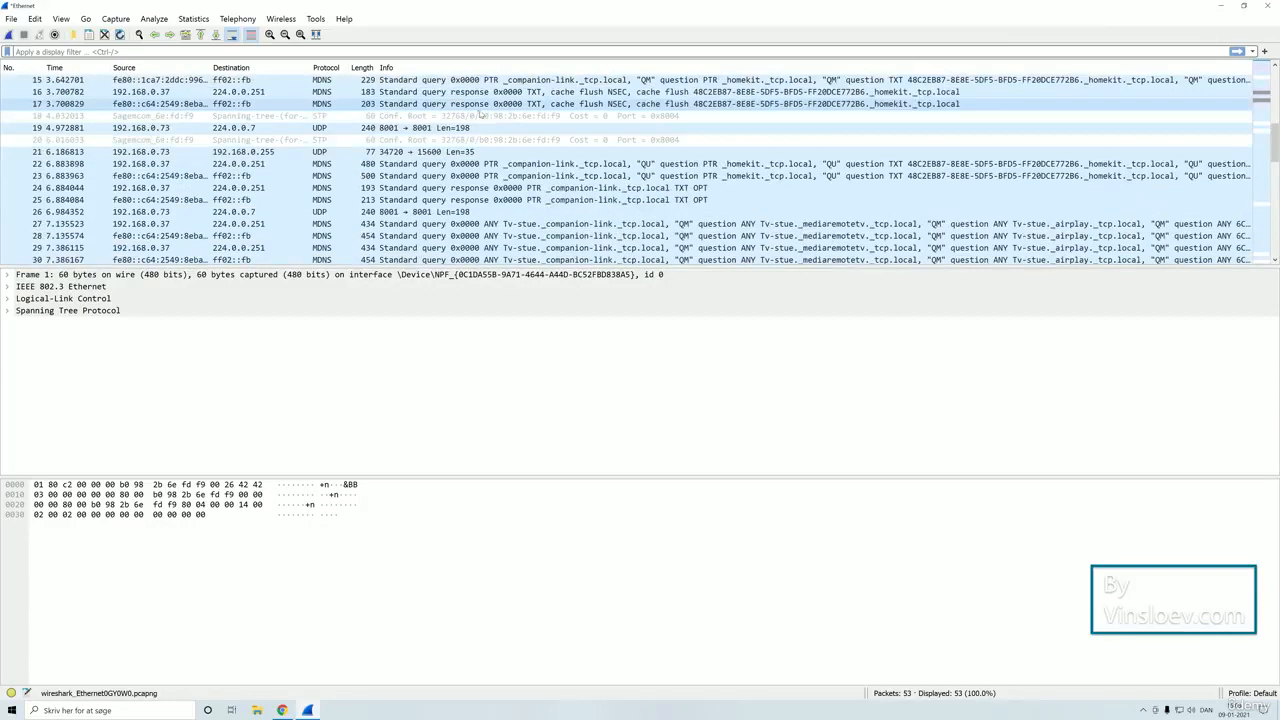
pyautogui.scroll(-10, 452, 128)
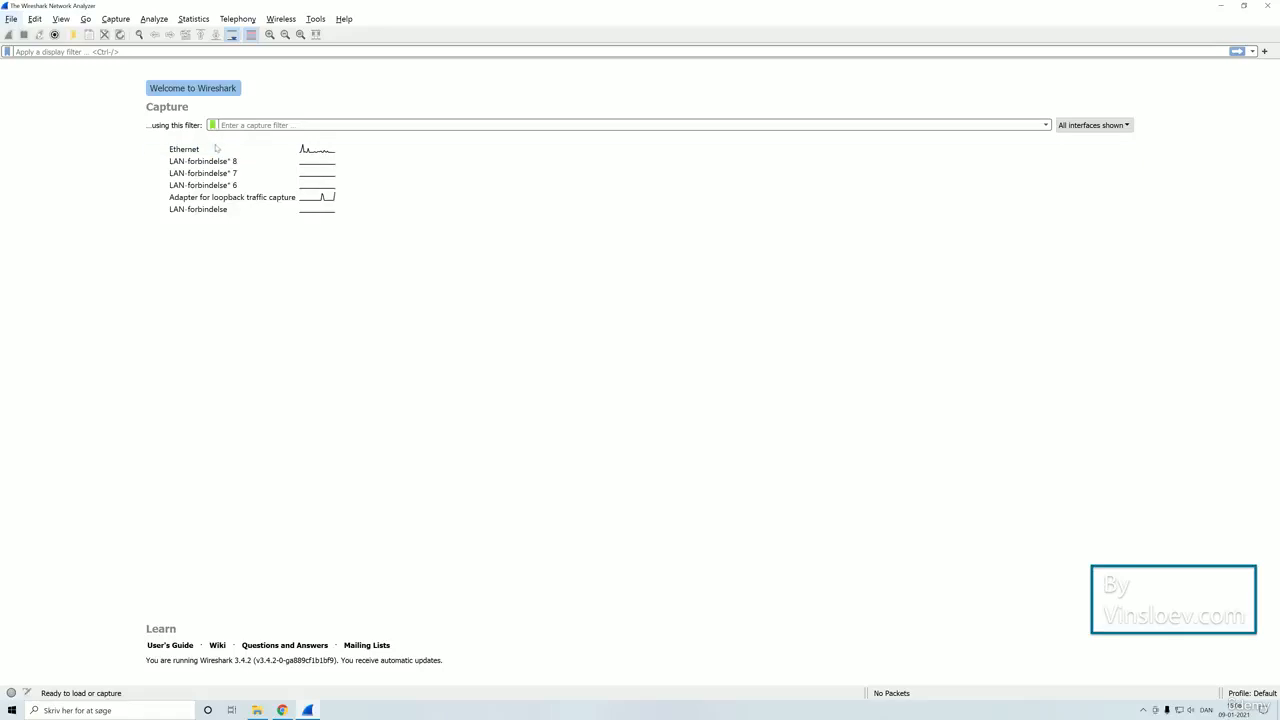
# Capture Ethernet traffic using the capture filter "tcp port 443 or tcp port 80", select the first packet and stop the capture
pyautogui.click(240, 151)
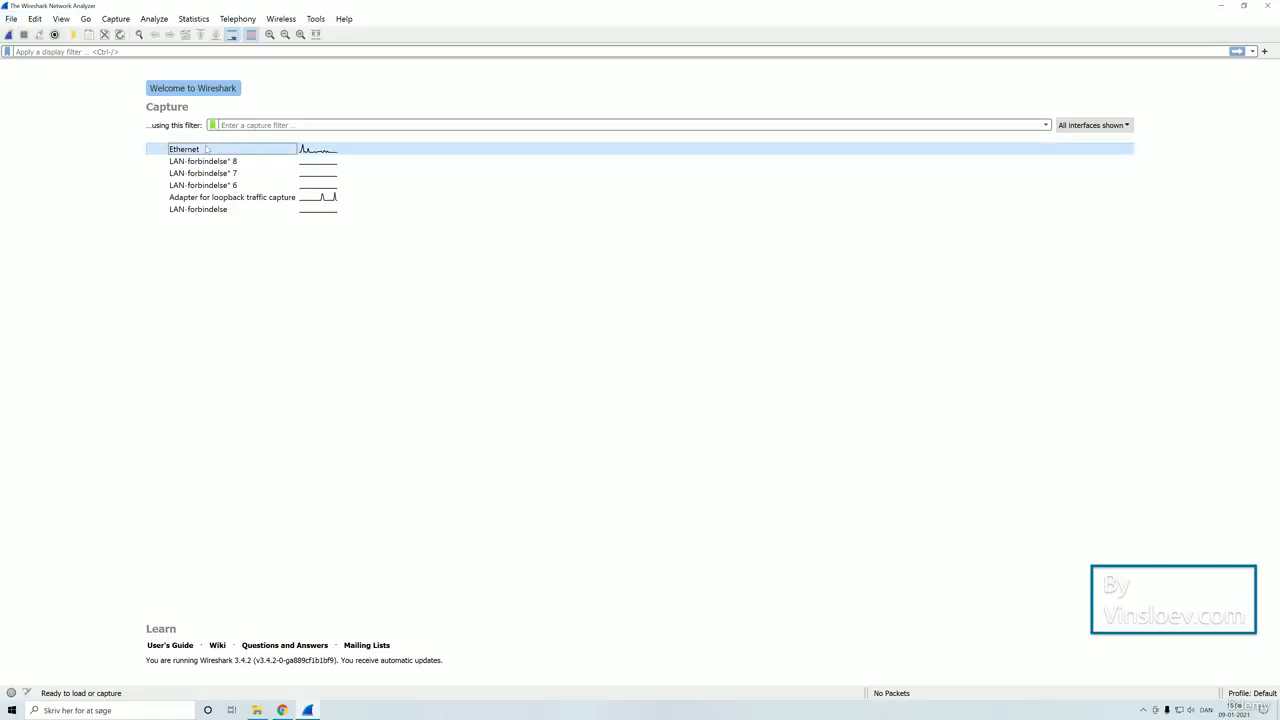
pyautogui.click(240, 125)
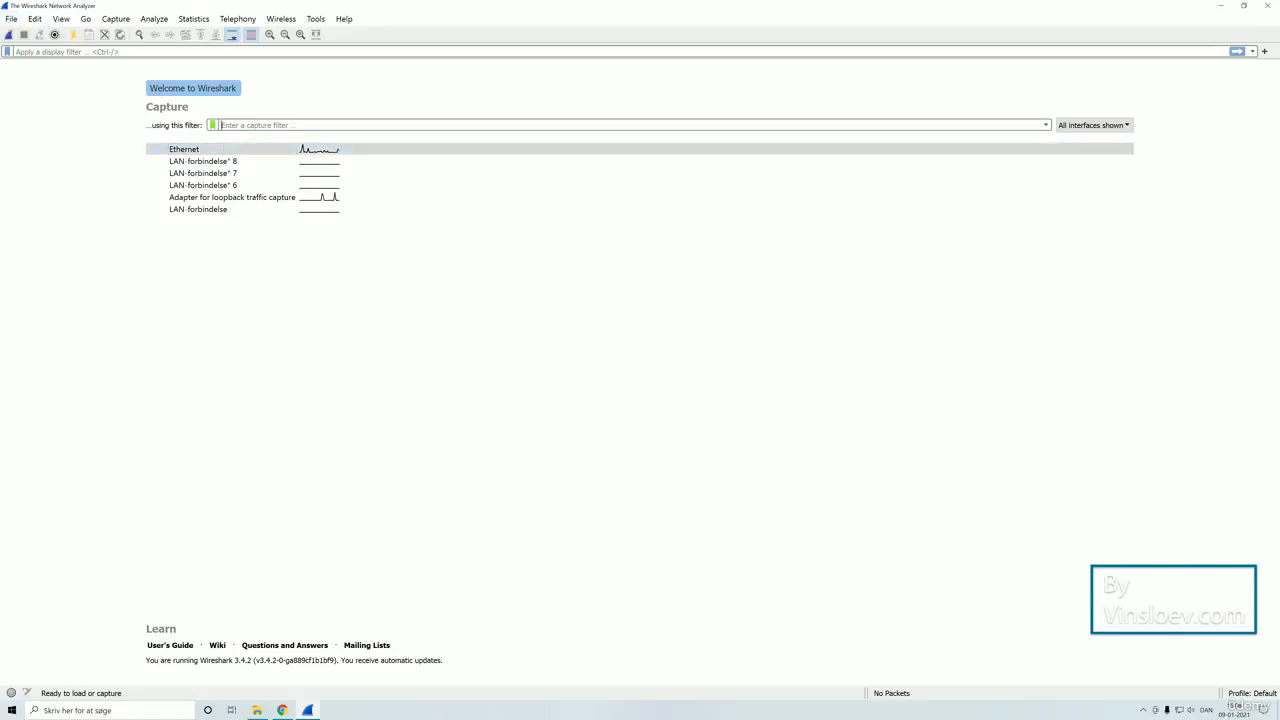
pyautogui.write('tcp port ')
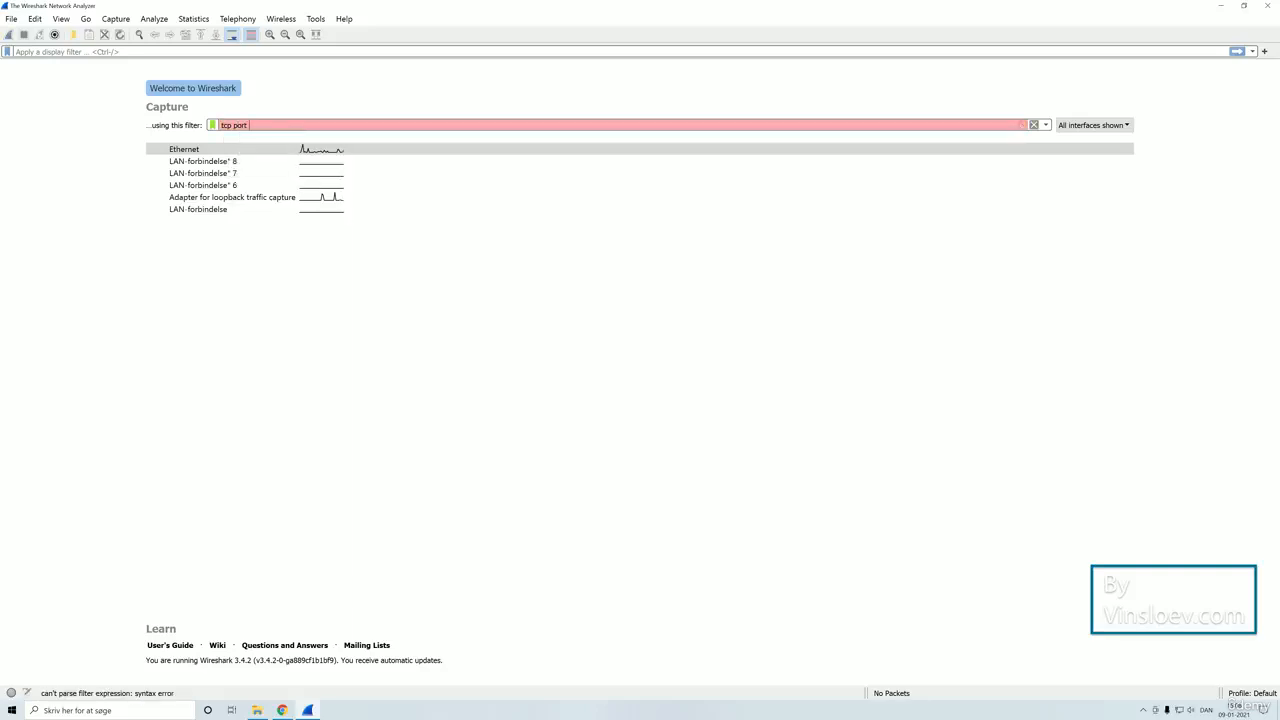
pyautogui.write('443 or tcp port 80')
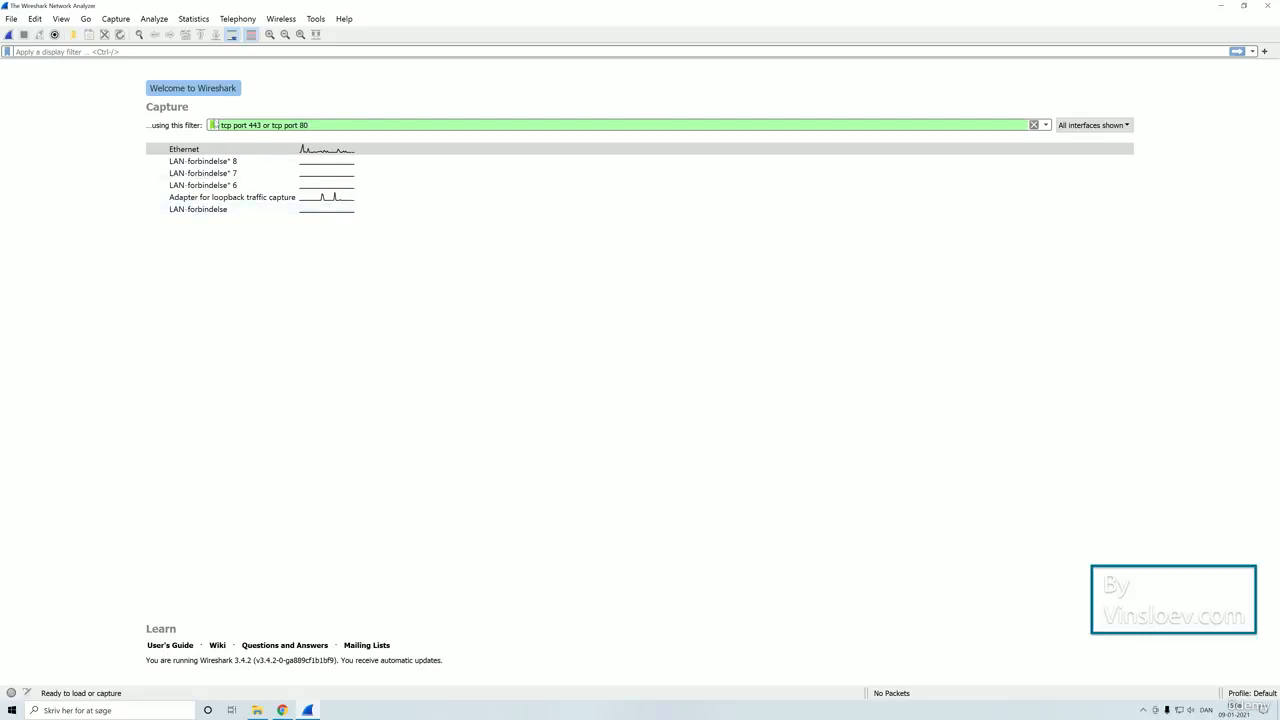
pyautogui.press('Return')
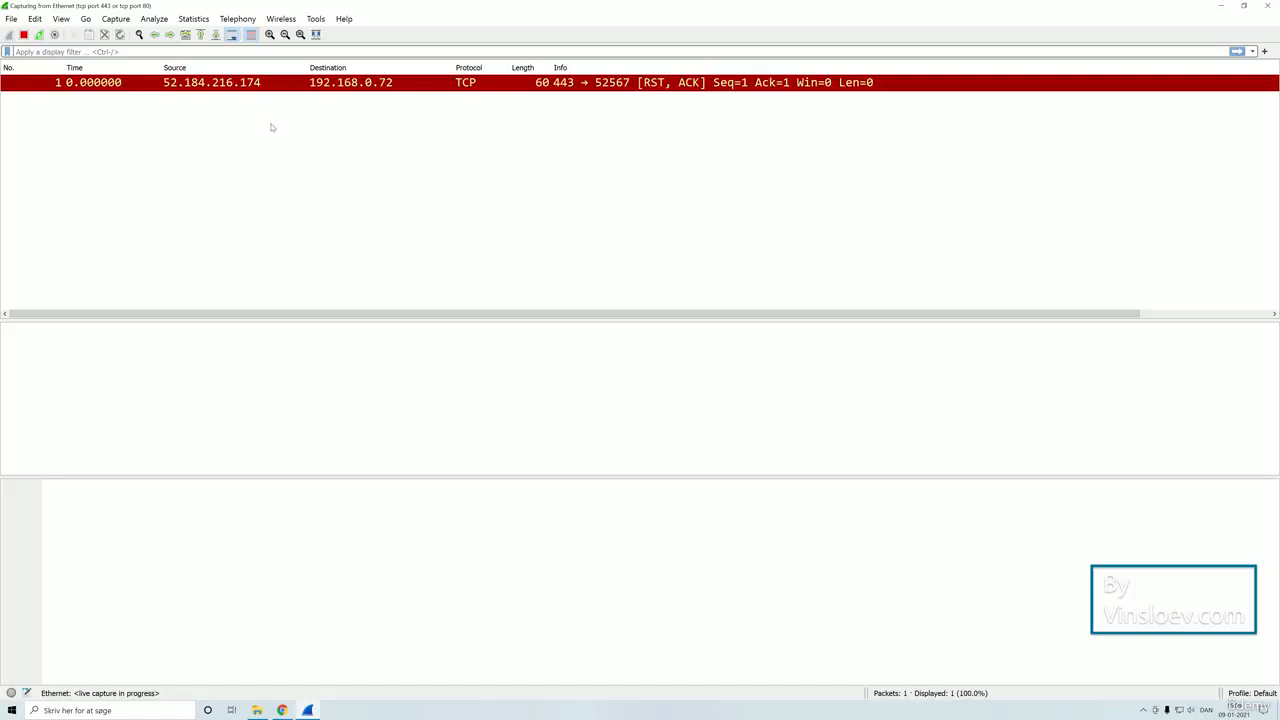
pyautogui.click(168, 83)
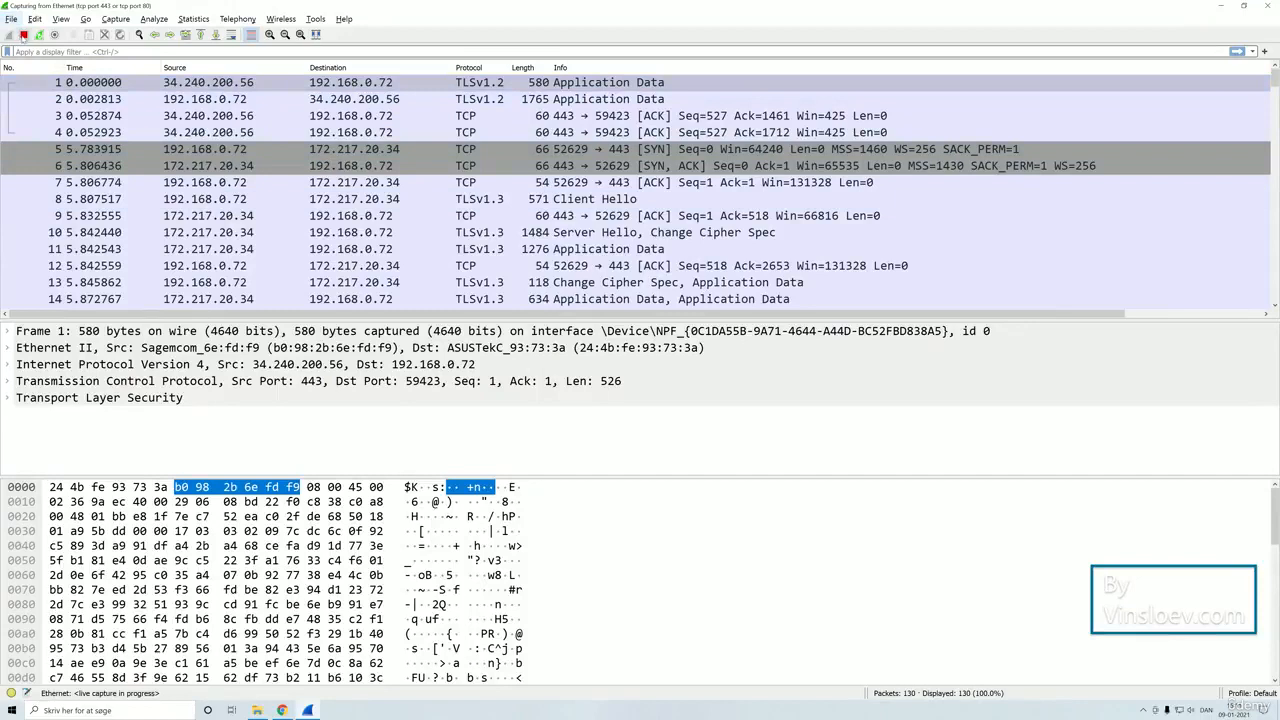
pyautogui.click(24, 34)
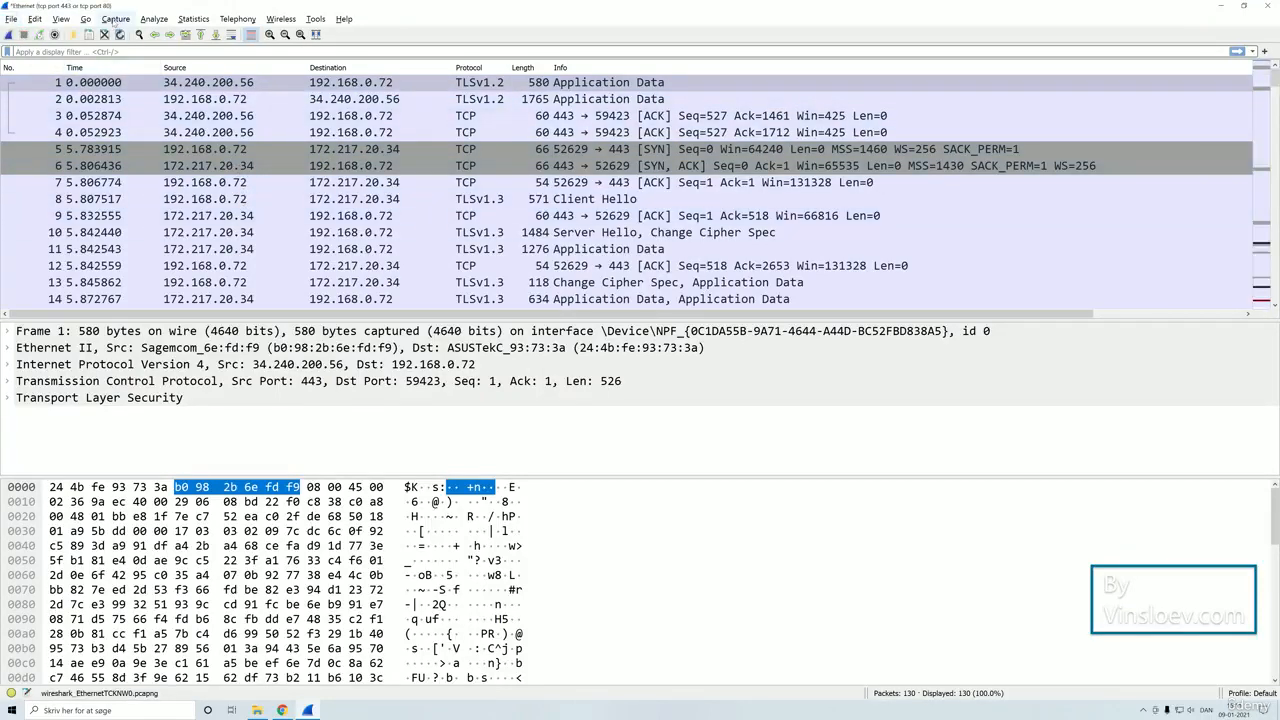
# Extend the Ethernet capture filter with "or host 192.168.0.72" in the capture options and start a new capture without saving the old packets
pyautogui.click(117, 21)
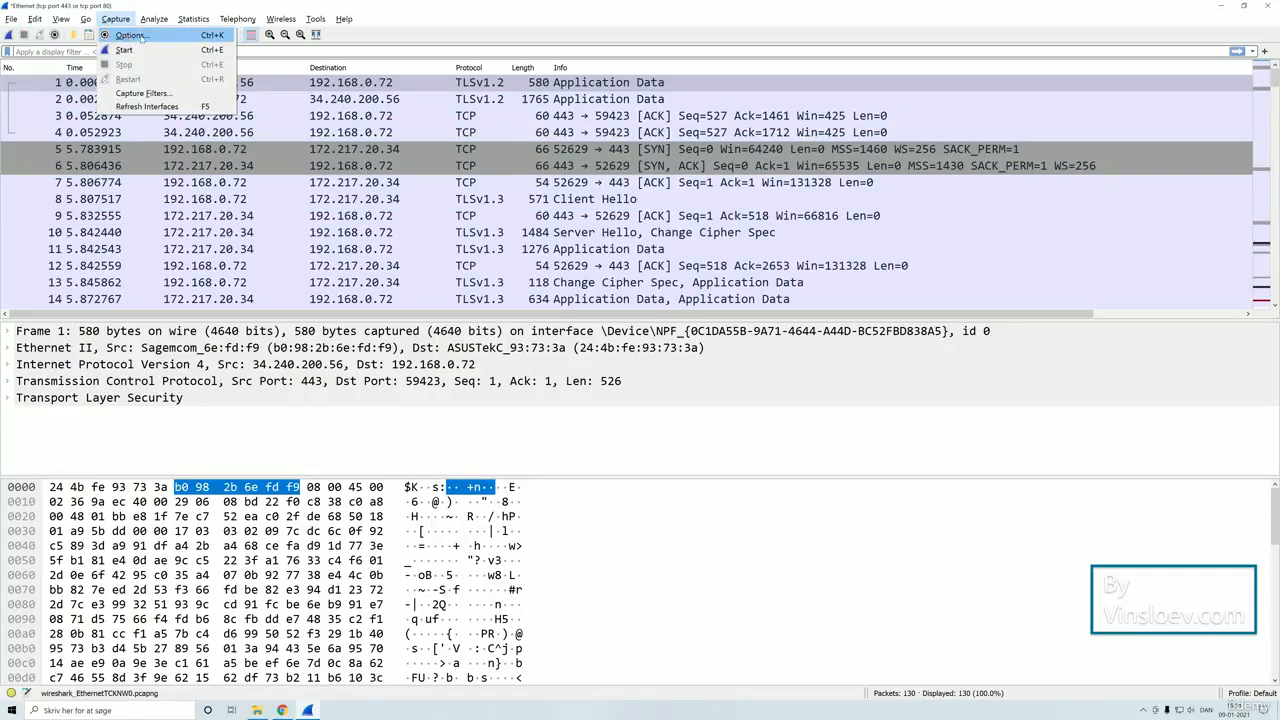
pyautogui.click(130, 35)
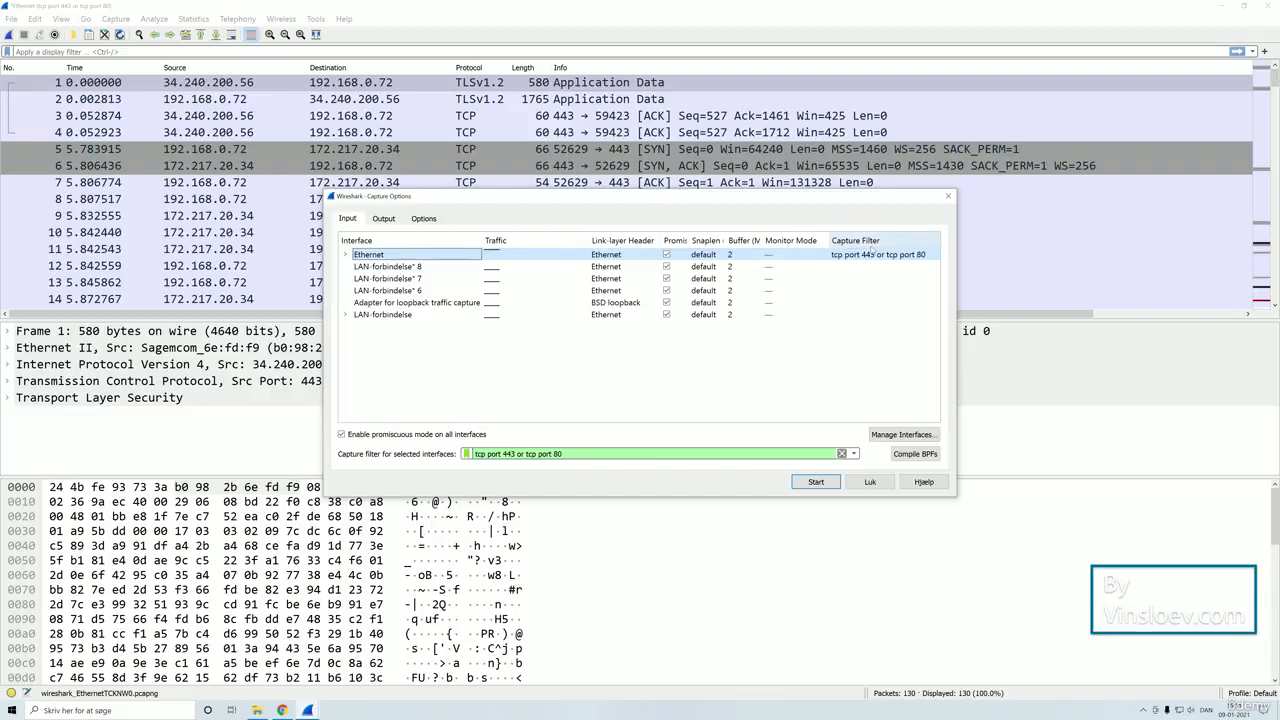
pyautogui.click(562, 454)
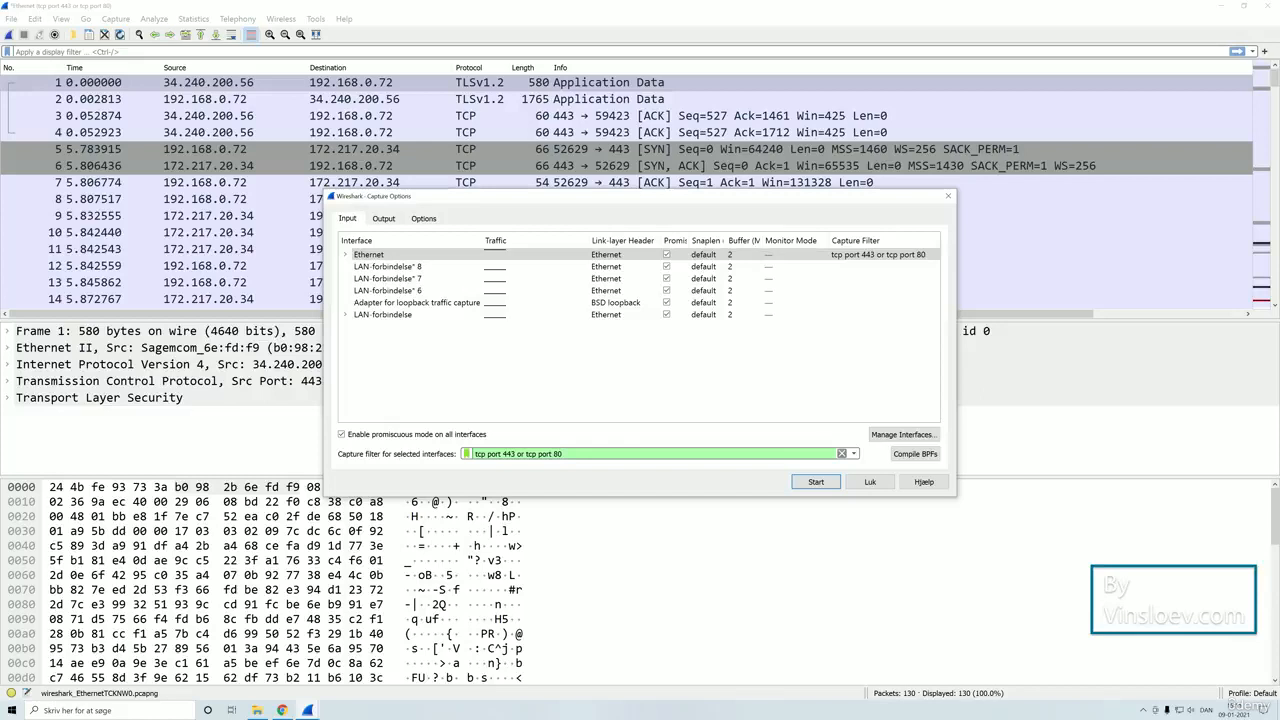
pyautogui.write('or host')
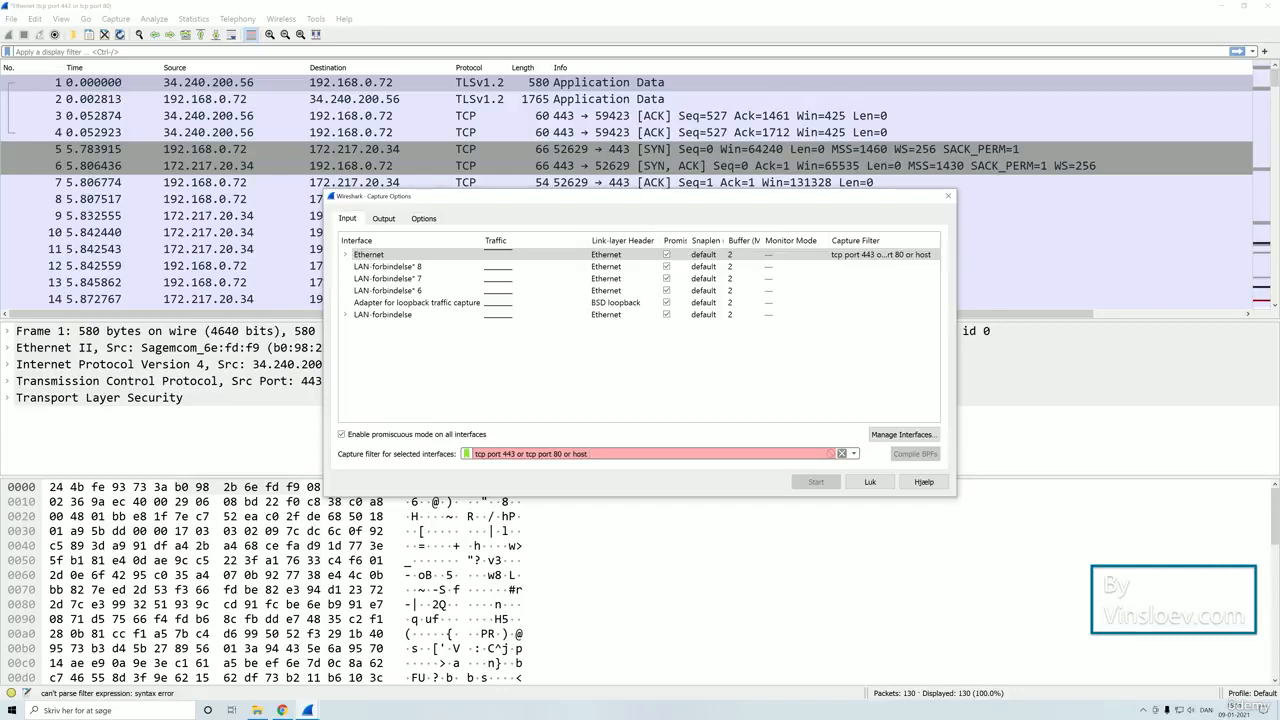
pyautogui.write('192.')
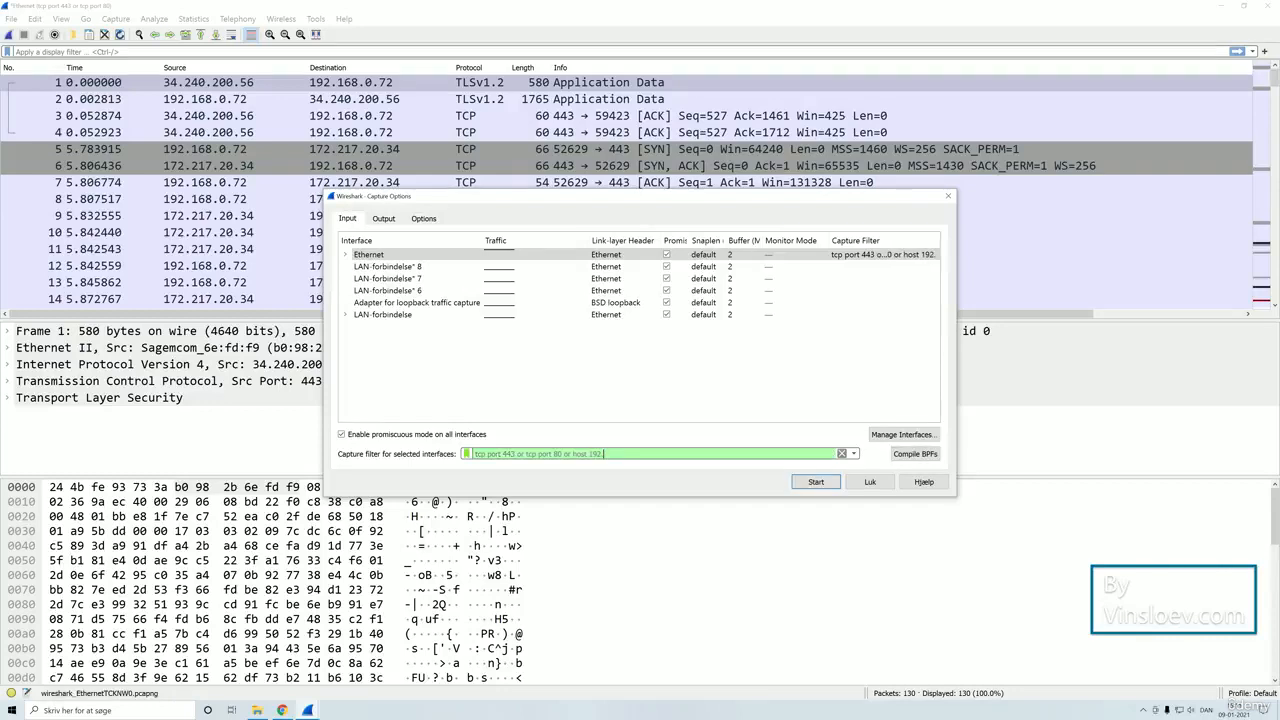
pyautogui.write('168.0.72')
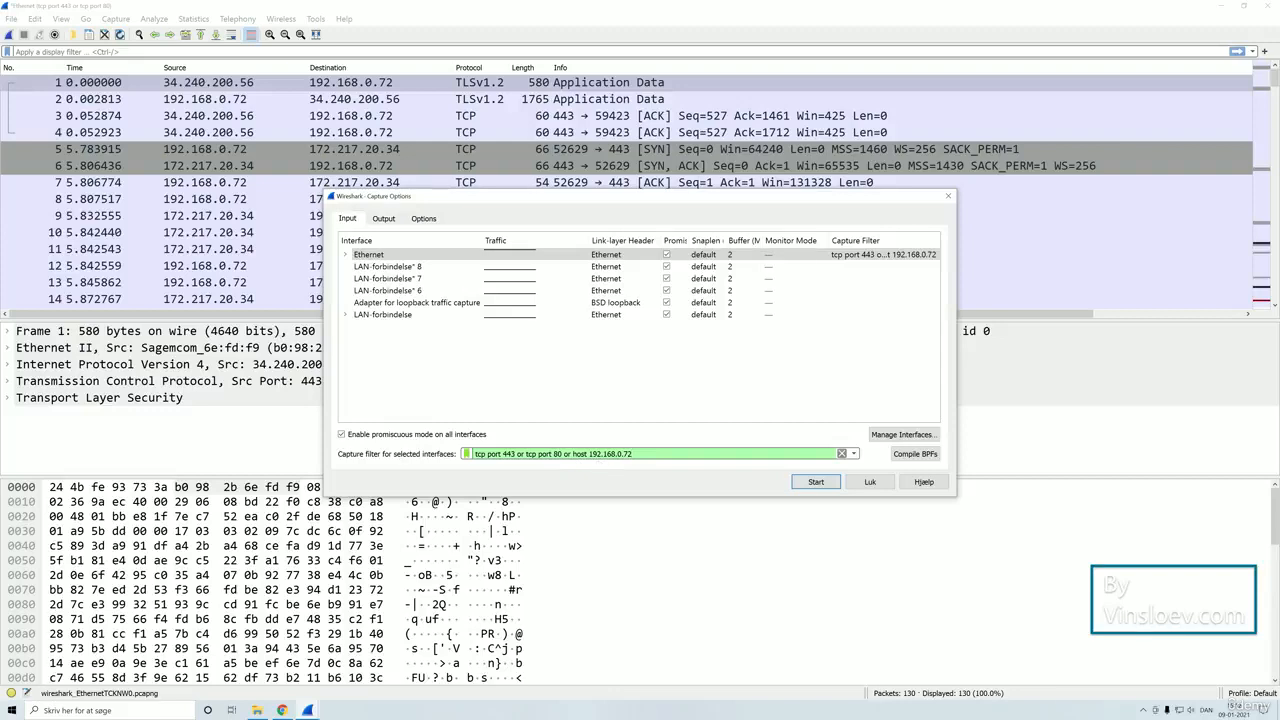
pyautogui.click(815, 482)
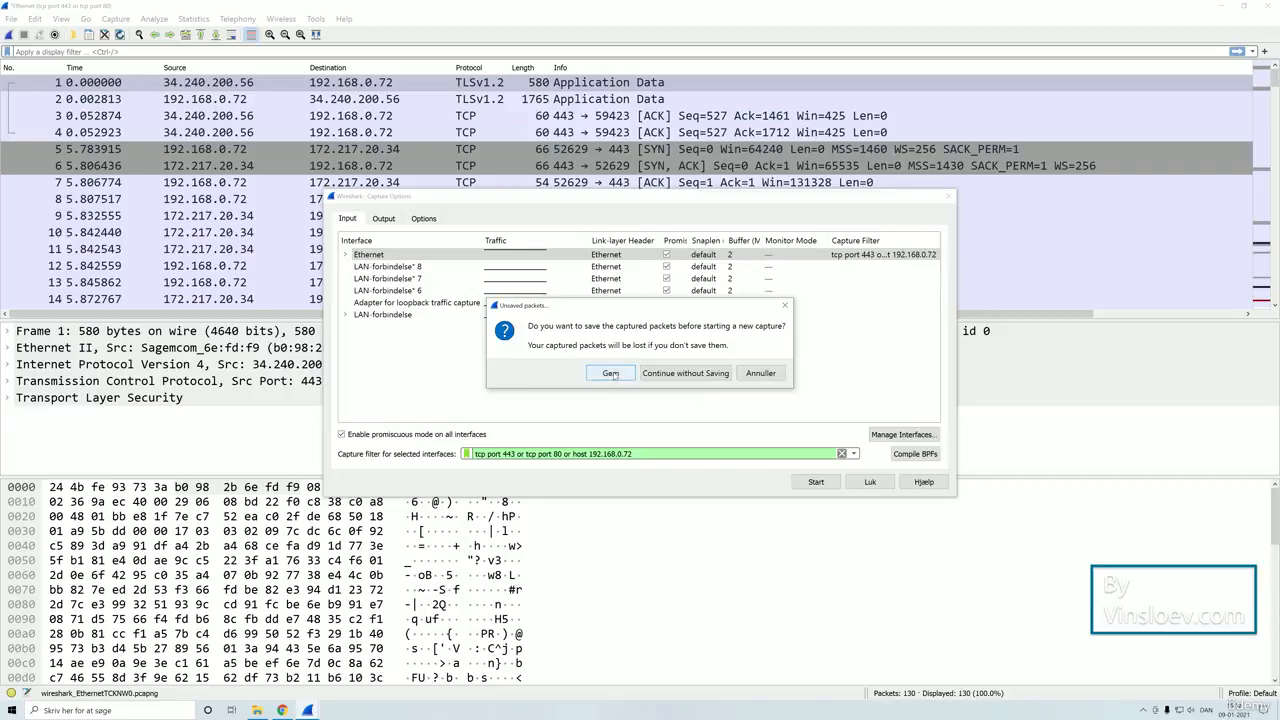
pyautogui.click(685, 373)
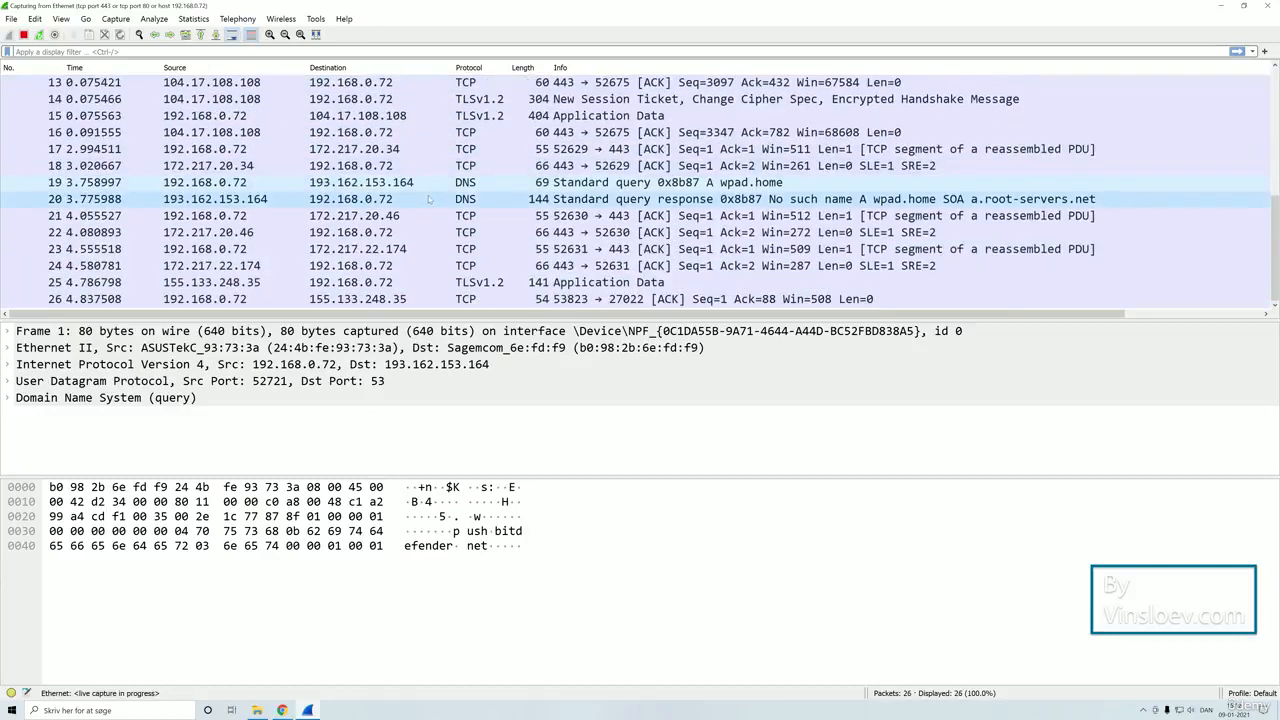
# Examine the source and destination addresses of the captured packets to check which traffic involves host 192.168.0.72
pyautogui.scroll(5, 472, 248)
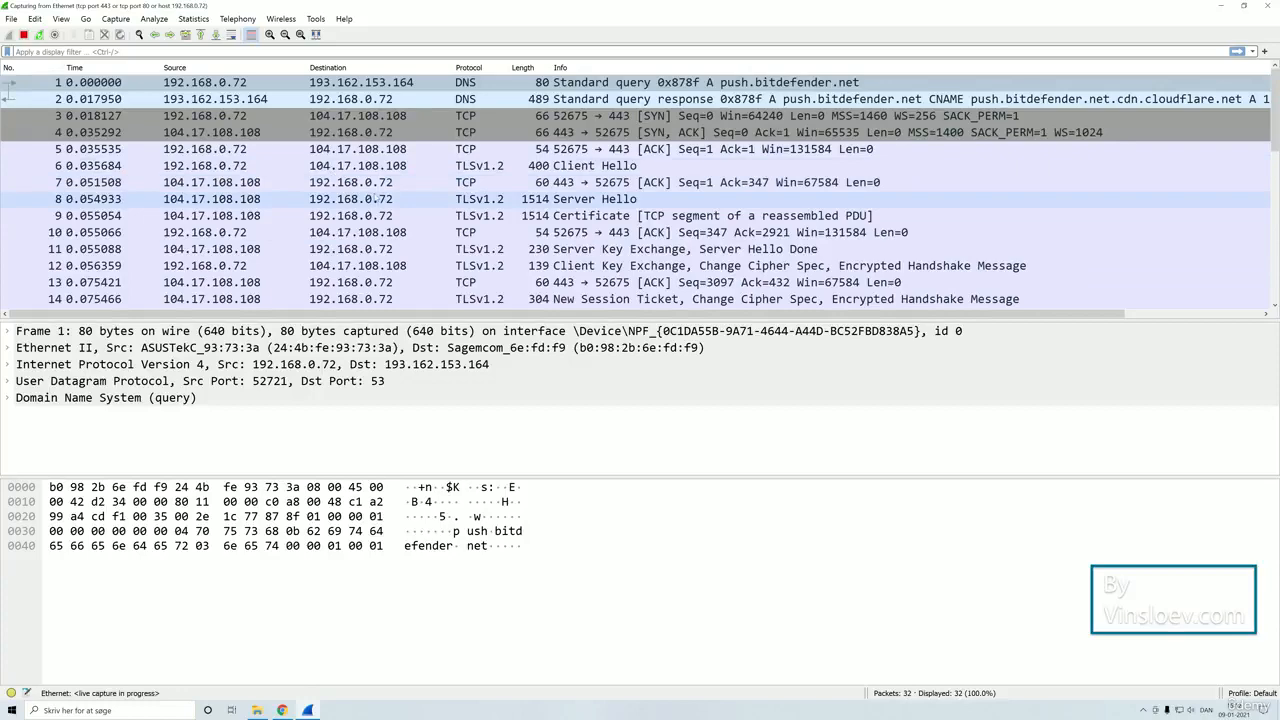
pyautogui.click(372, 182)
pyautogui.click(362, 216)
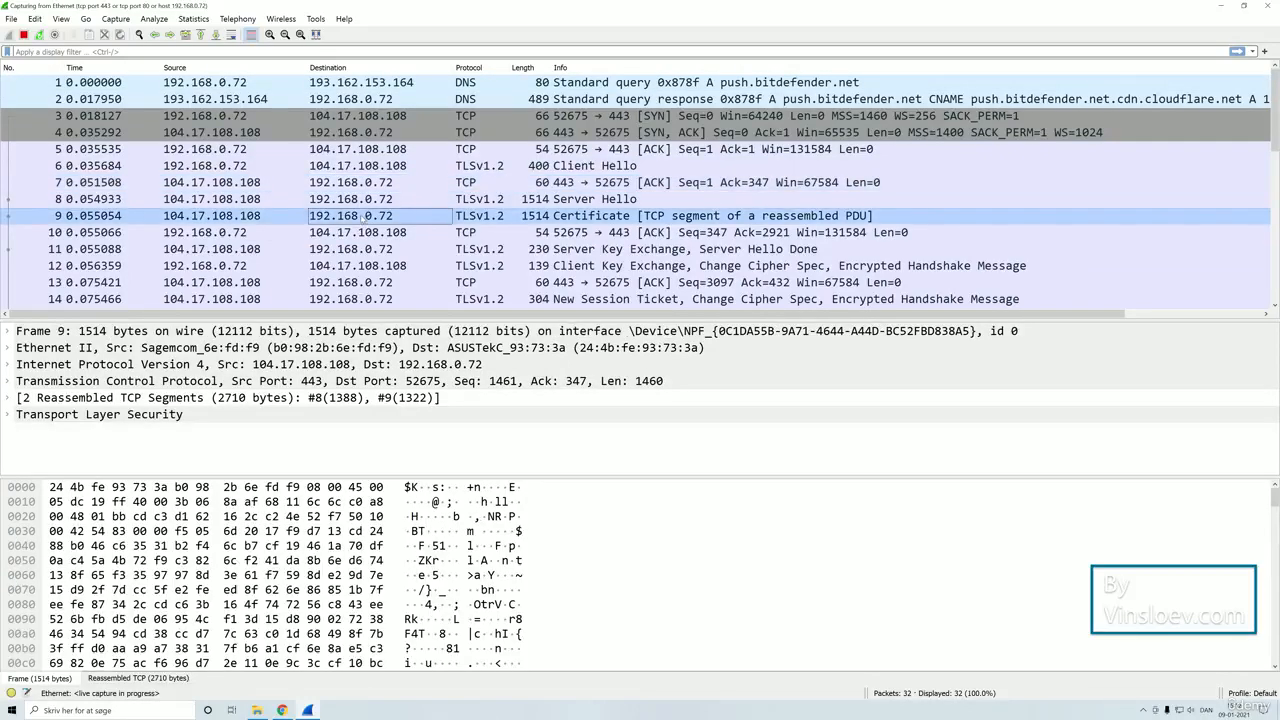
pyautogui.click(358, 188)
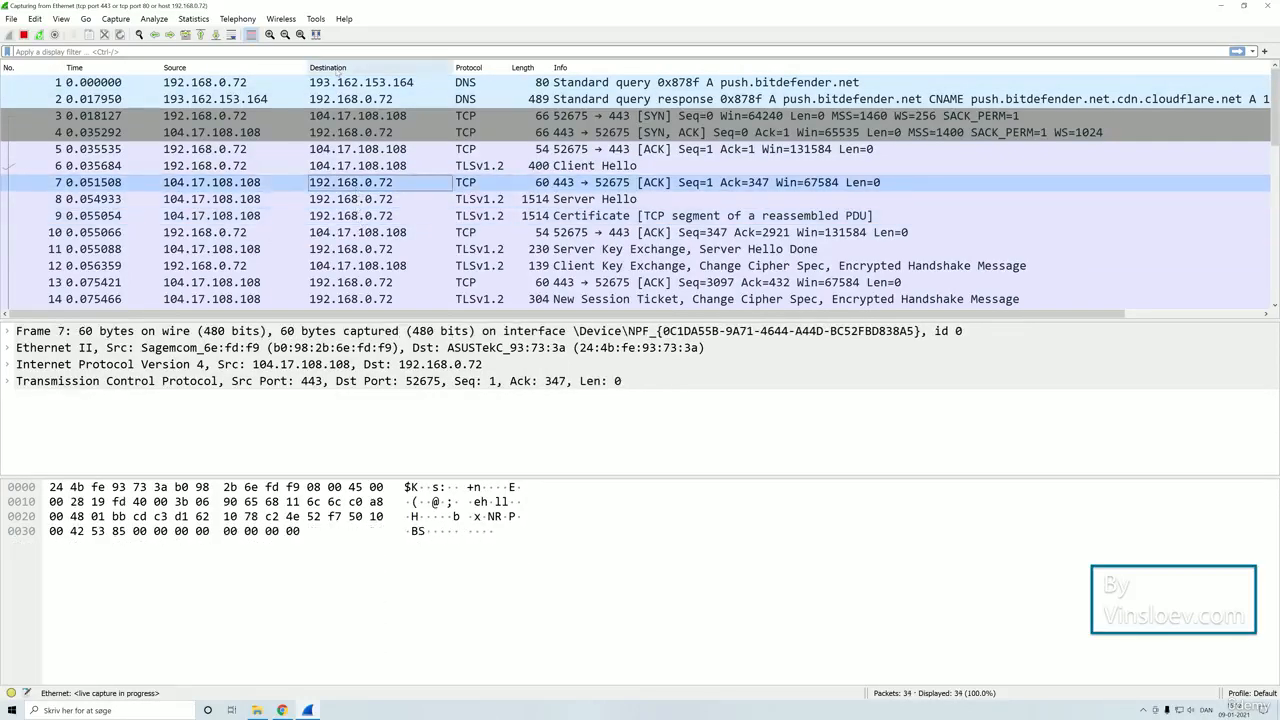
pyautogui.click(198, 150)
pyautogui.click(258, 168)
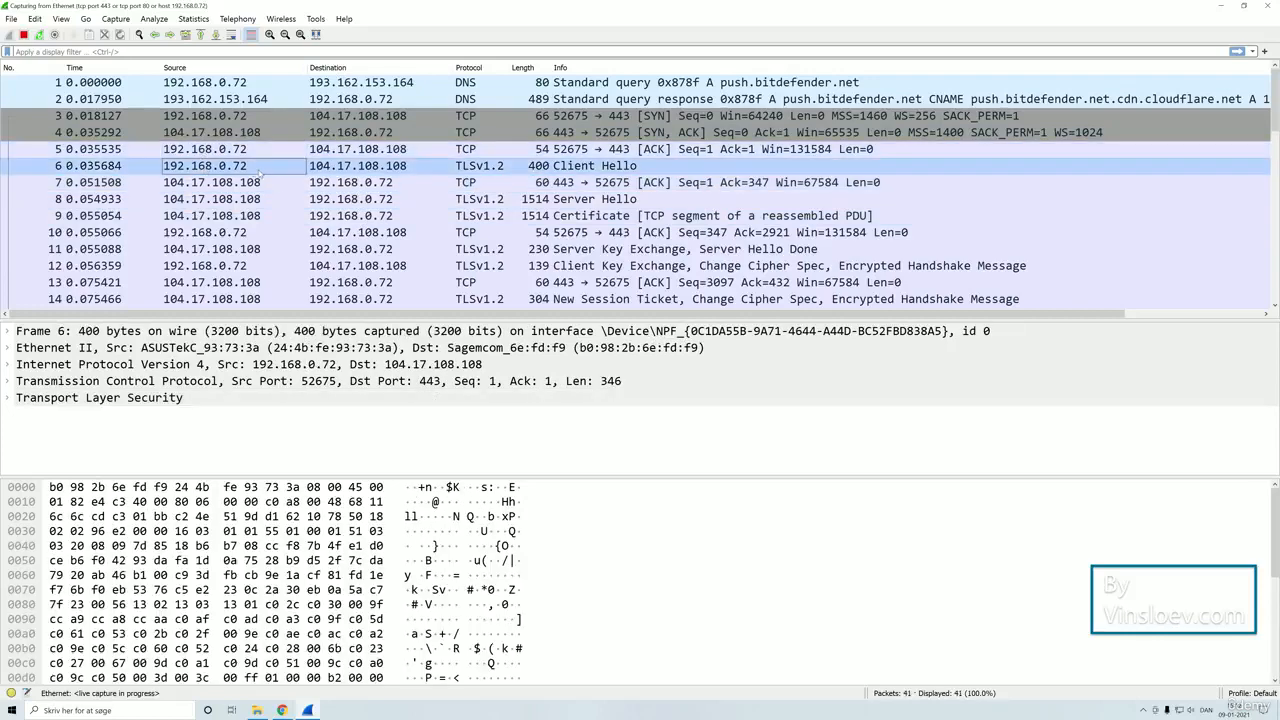
pyautogui.scroll(-3, 320, 190)
pyautogui.scroll(3, 360, 200)
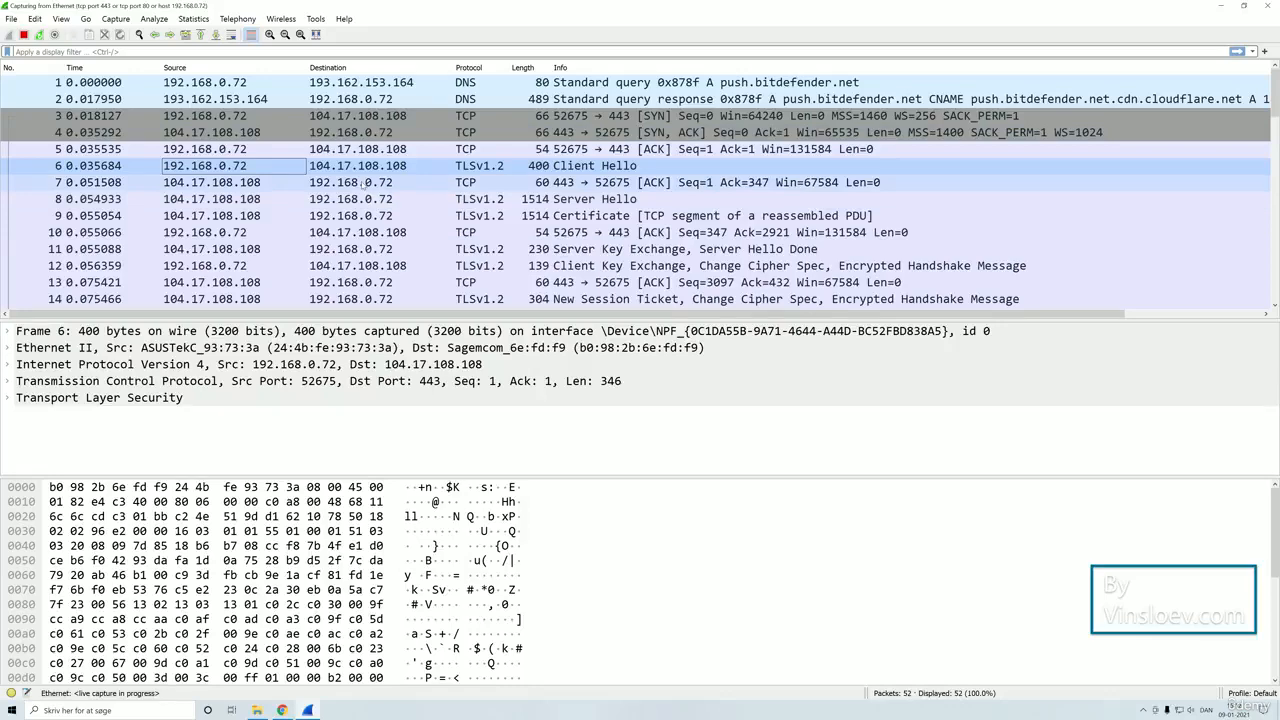
pyautogui.scroll(-4, 370, 182)
pyautogui.scroll(4, 395, 174)
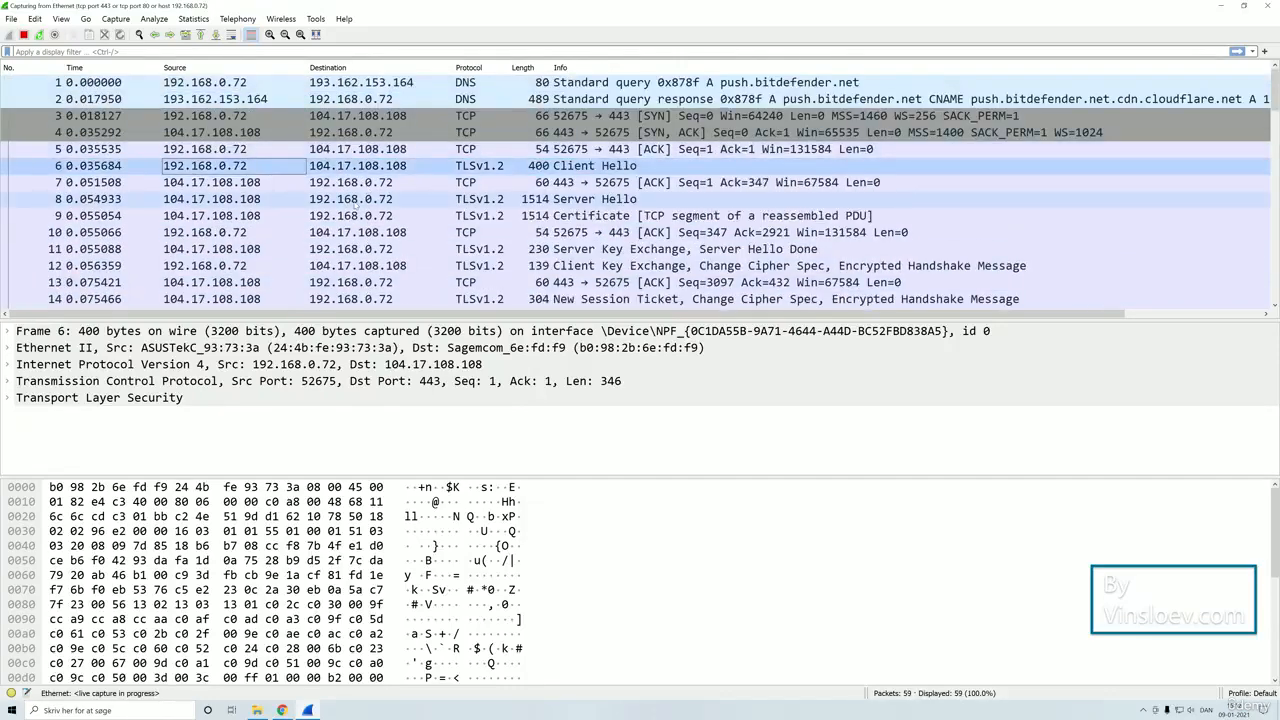
pyautogui.scroll(-3, 362, 199)
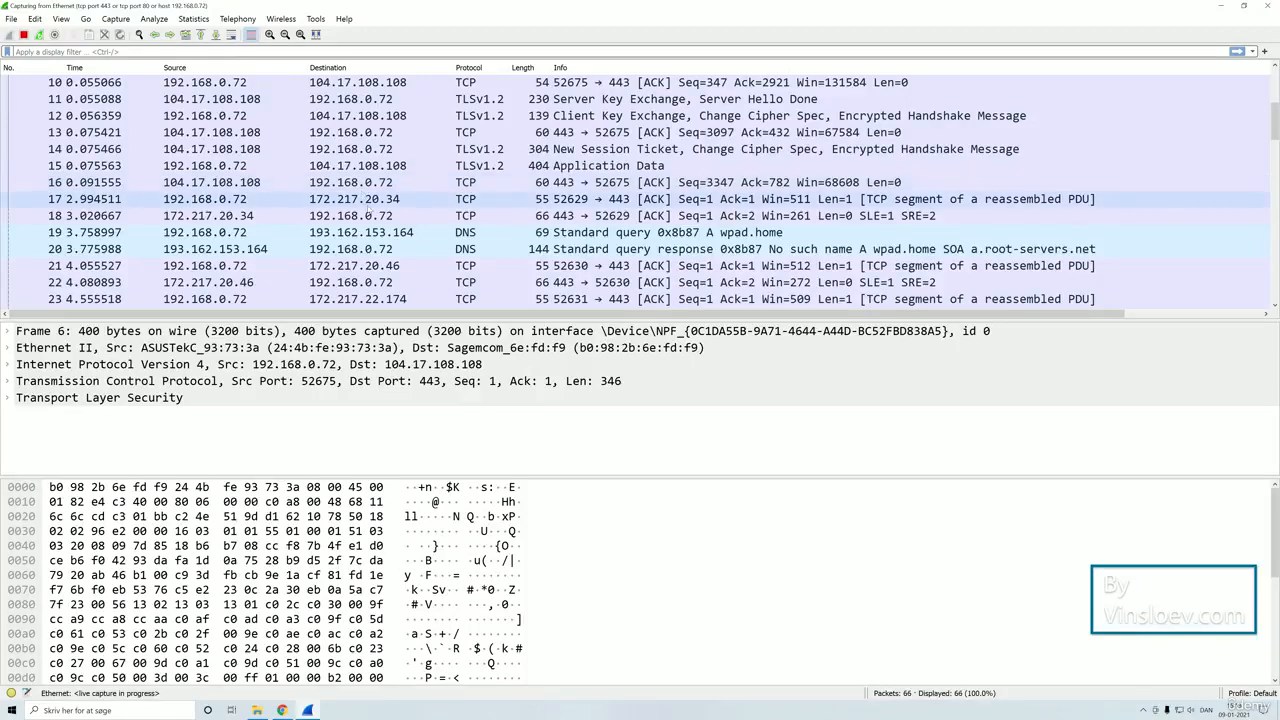
pyautogui.scroll(-4, 370, 215)
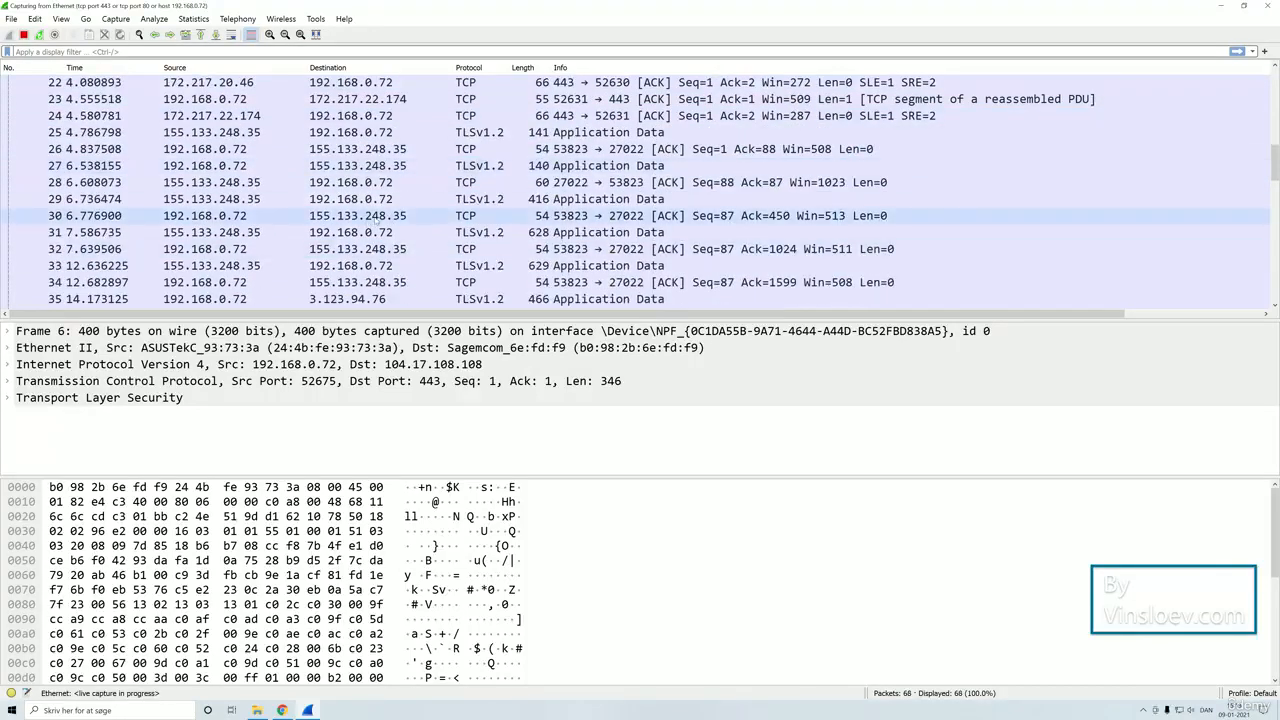
pyautogui.scroll(7, 368, 226)
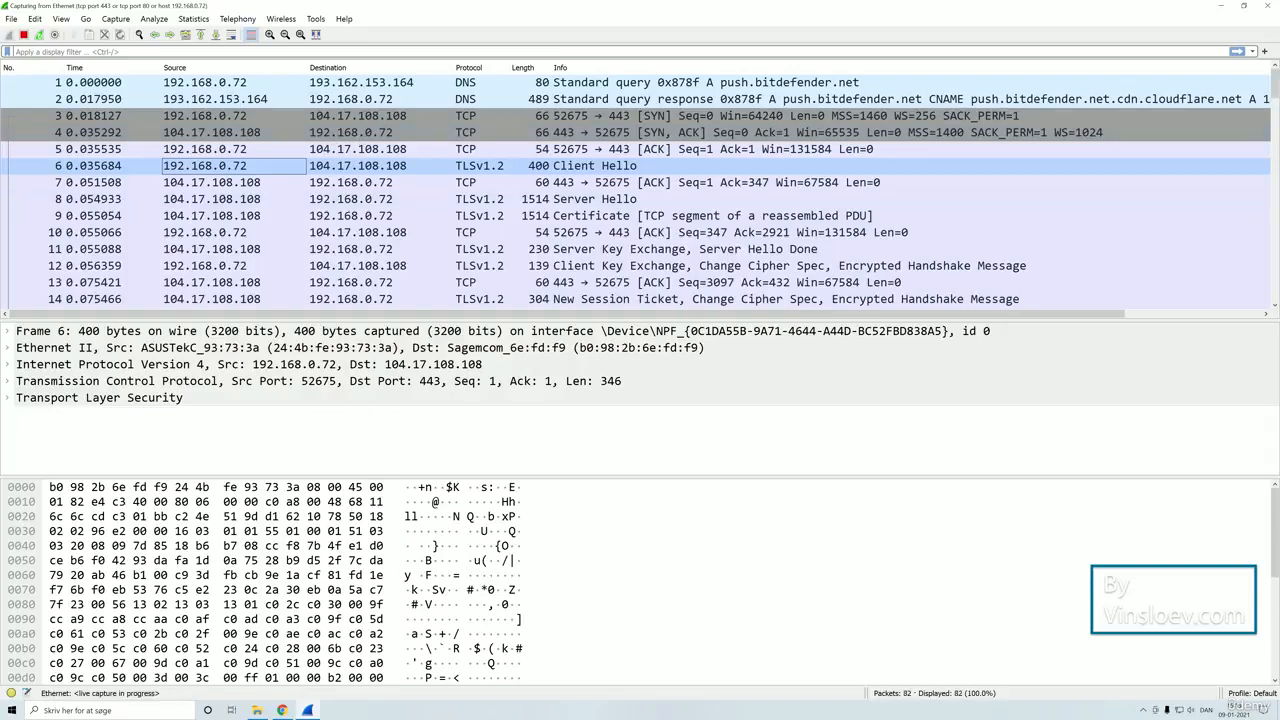
pyautogui.click(198, 52)
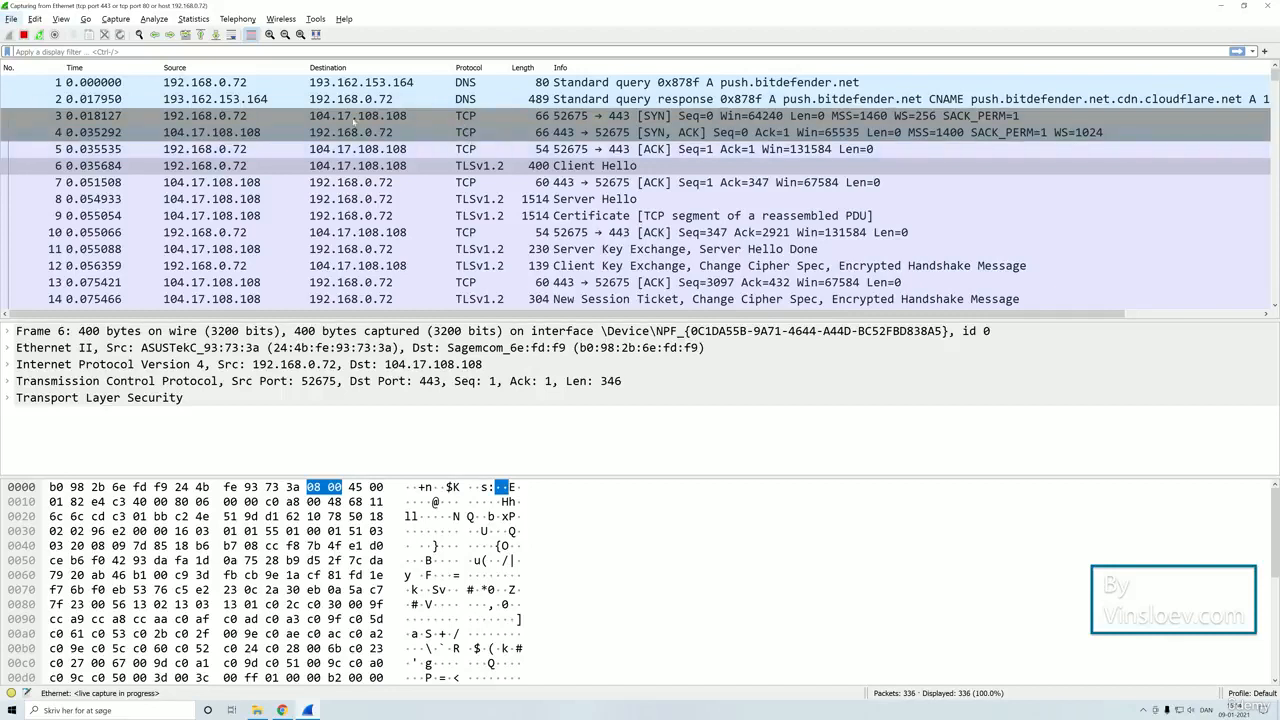
# Disable all protocols in the Enabled Protocols dialog and move the dialog aside to uncover more of the packet list
pyautogui.click(153, 19)
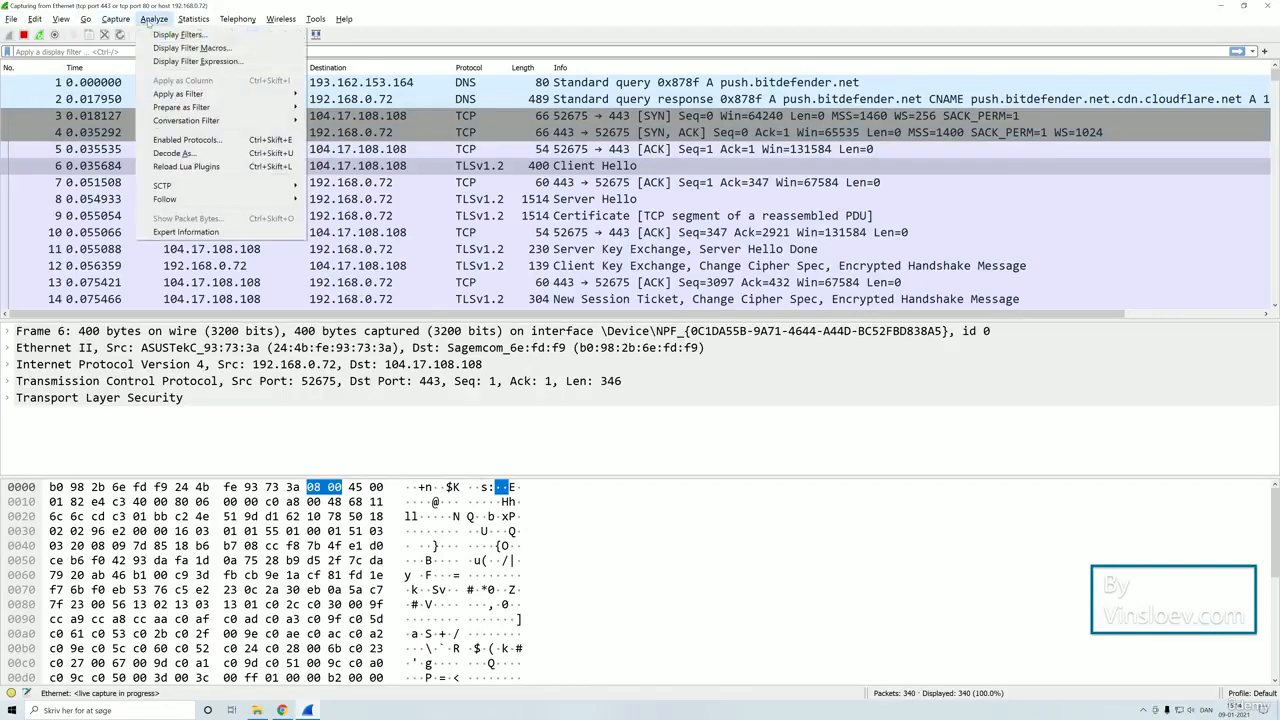
pyautogui.click(187, 140)
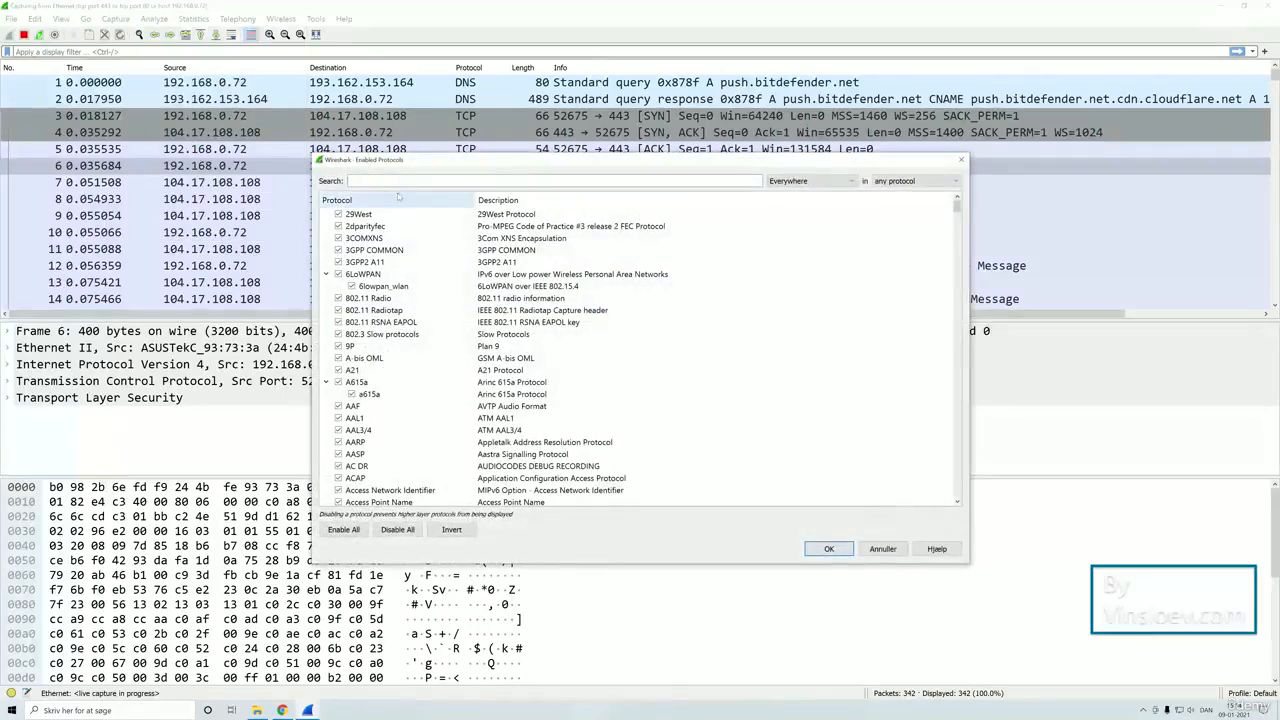
pyautogui.scroll(-5, 400, 300)
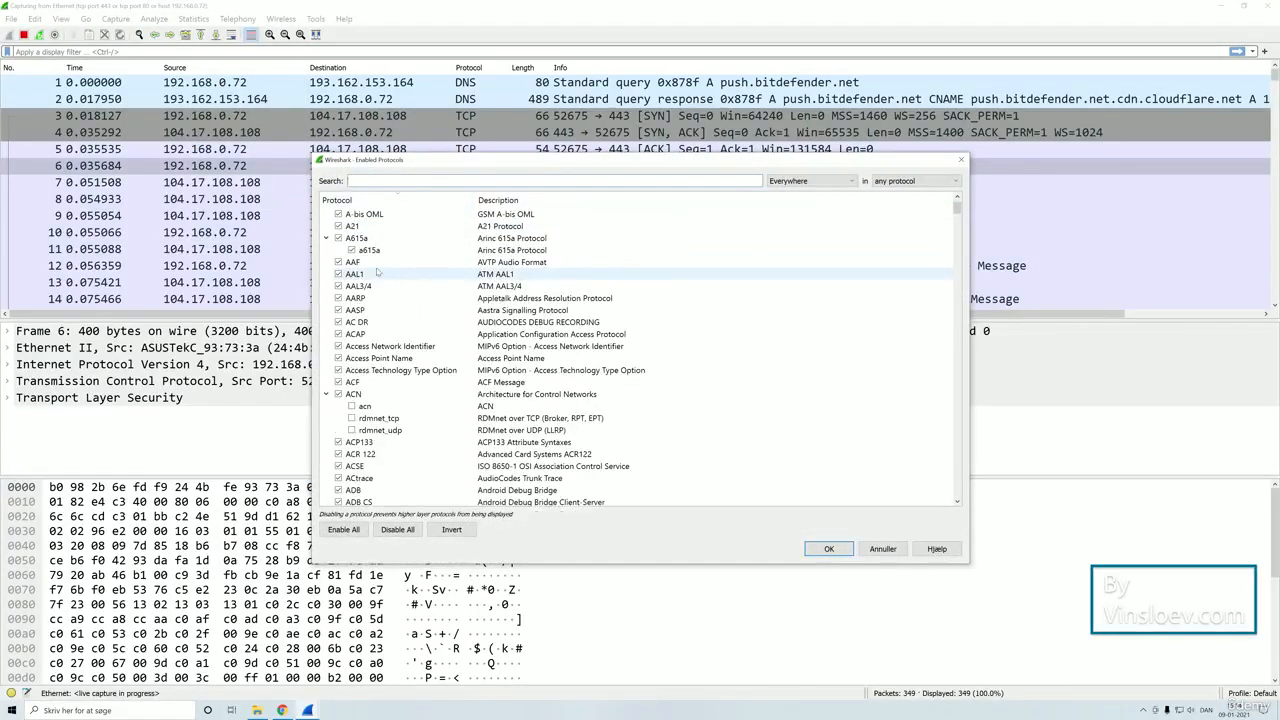
pyautogui.click(400, 530)
pyautogui.scroll(-4, 393, 324)
pyautogui.scroll(-9, 393, 324)
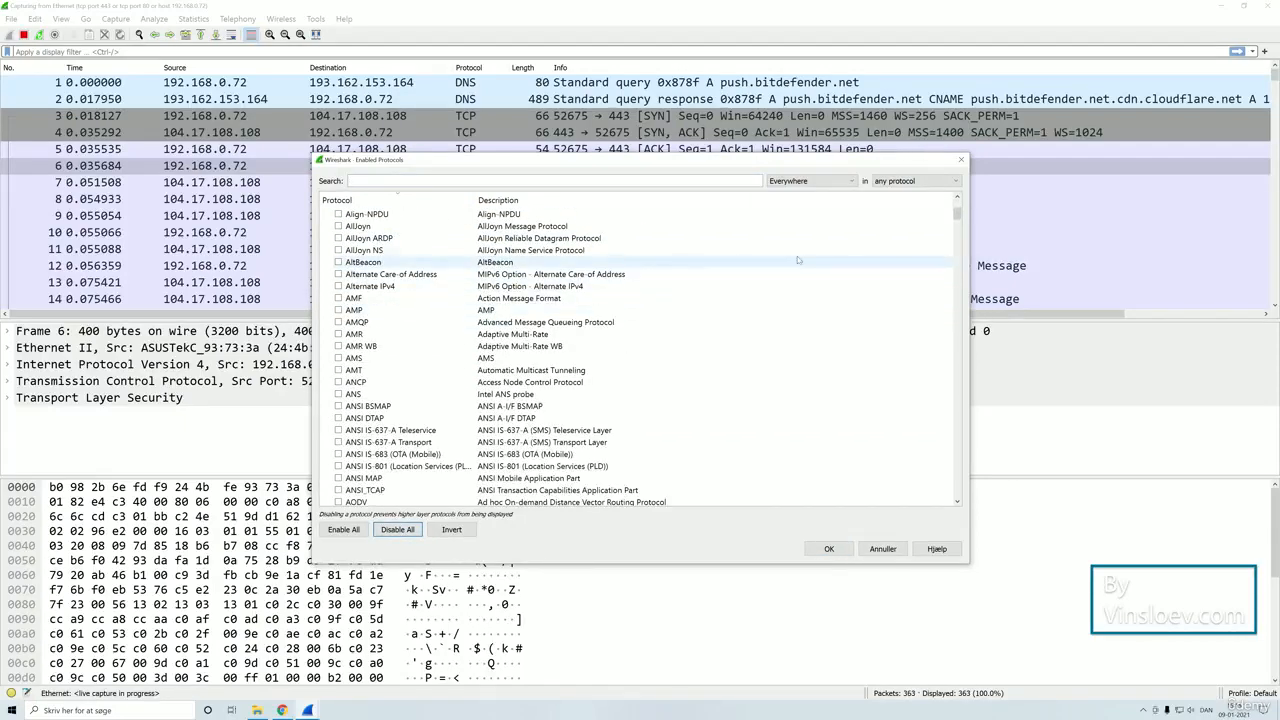
pyautogui.moveTo(957, 208)
pyautogui.mouseDown()
pyautogui.moveTo(957, 494)
pyautogui.moveTo(945, 210)
pyautogui.mouseUp()
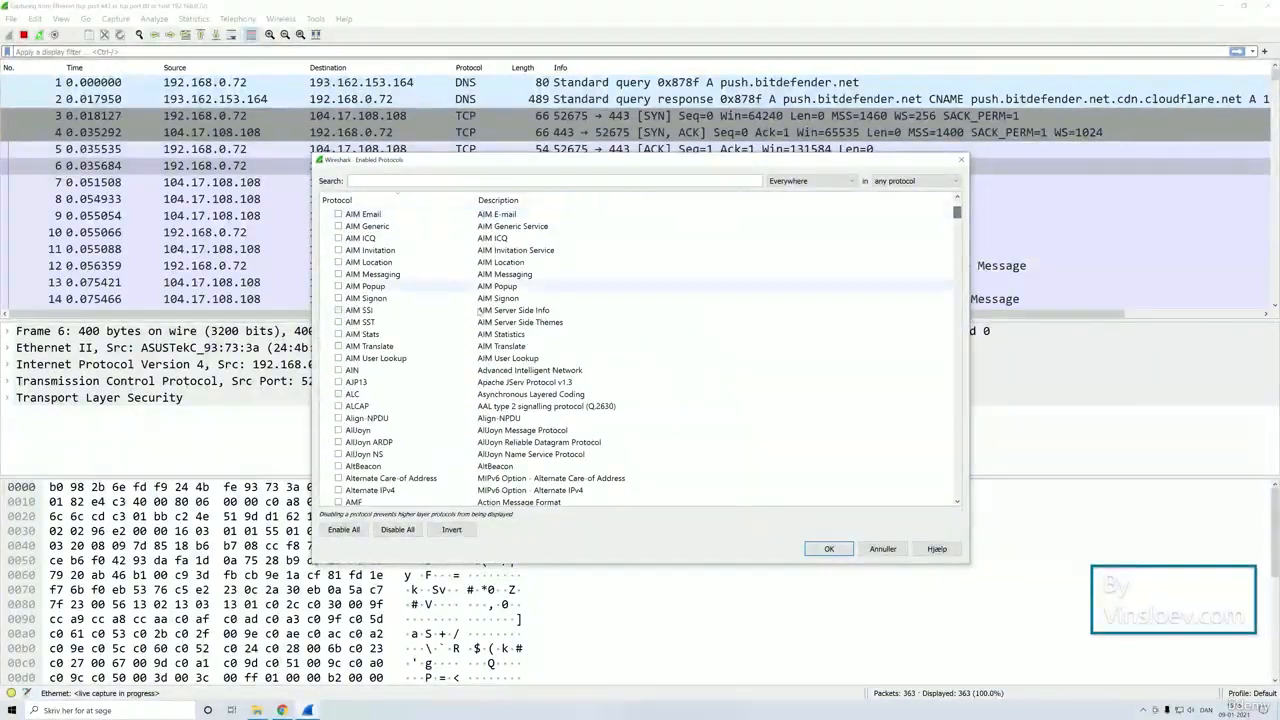
pyautogui.moveTo(504, 162); pyautogui.dragTo(768, 138)
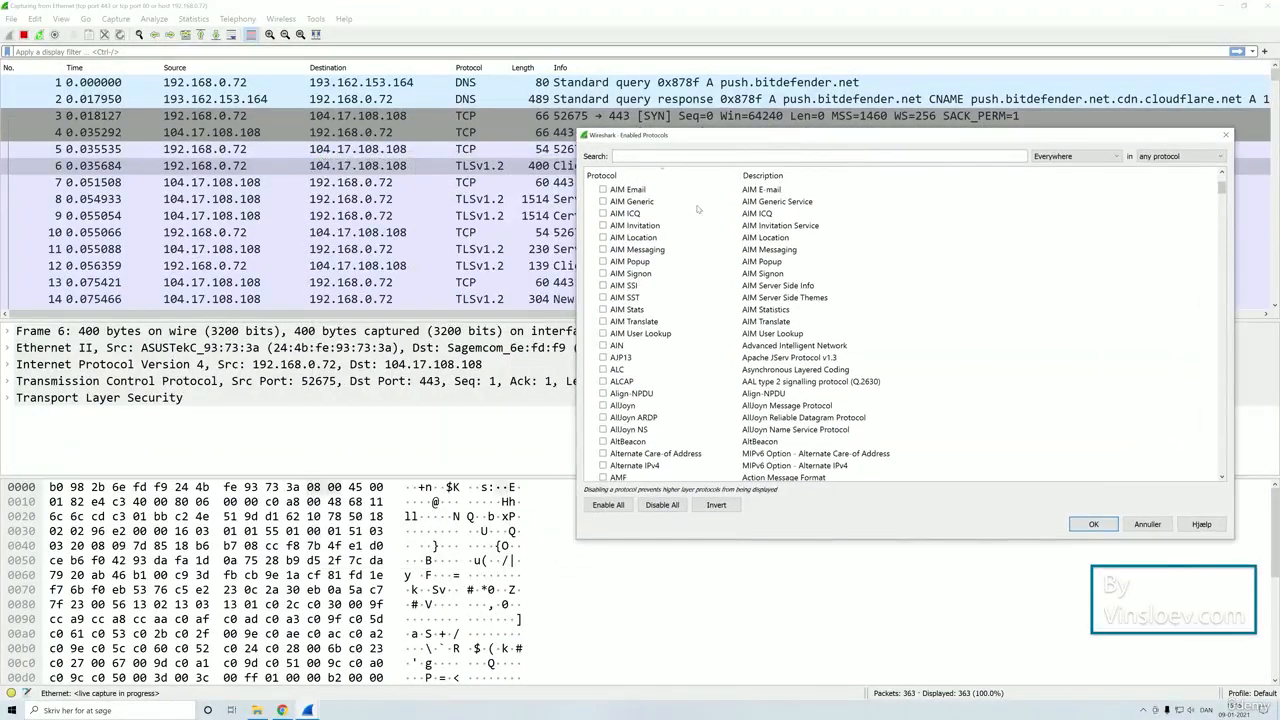
# Try enabling the individual protocols ECP and ECMP in the protocol list
pyautogui.scroll(-4, 1190, 195)
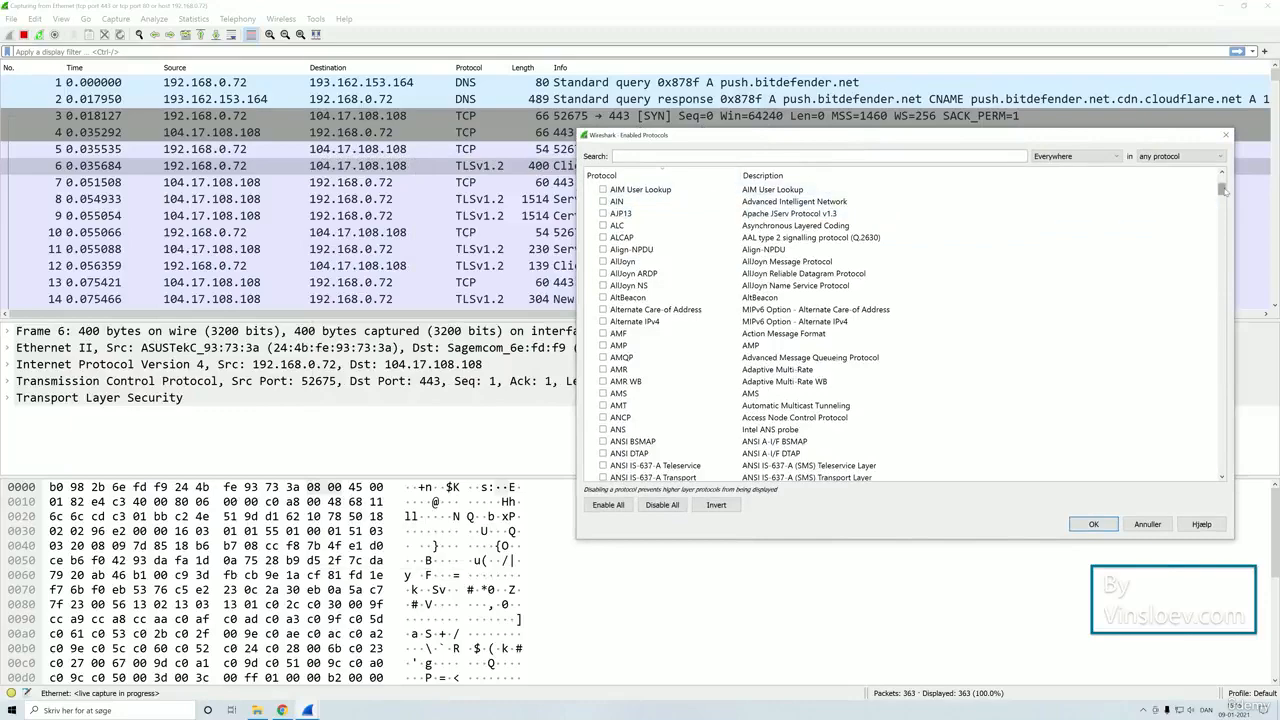
pyautogui.moveTo(1224, 190); pyautogui.dragTo(1220, 281)
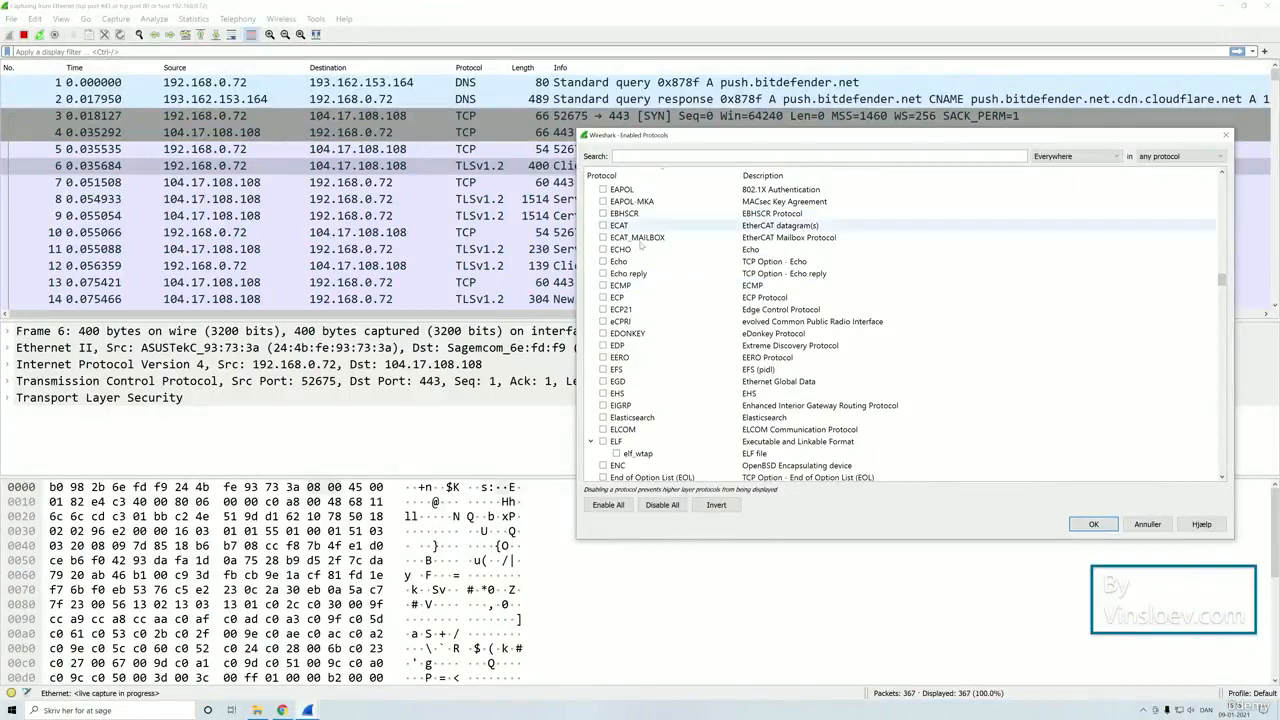
pyautogui.click(603, 297)
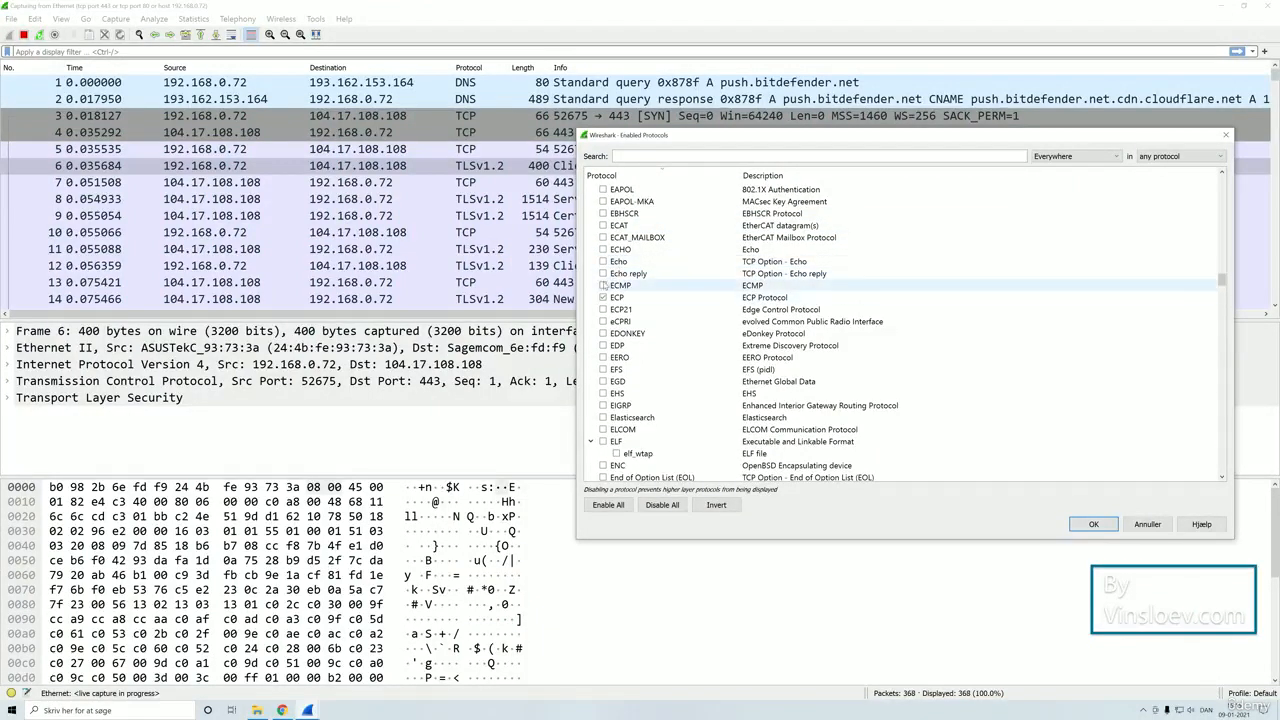
pyautogui.click(603, 285)
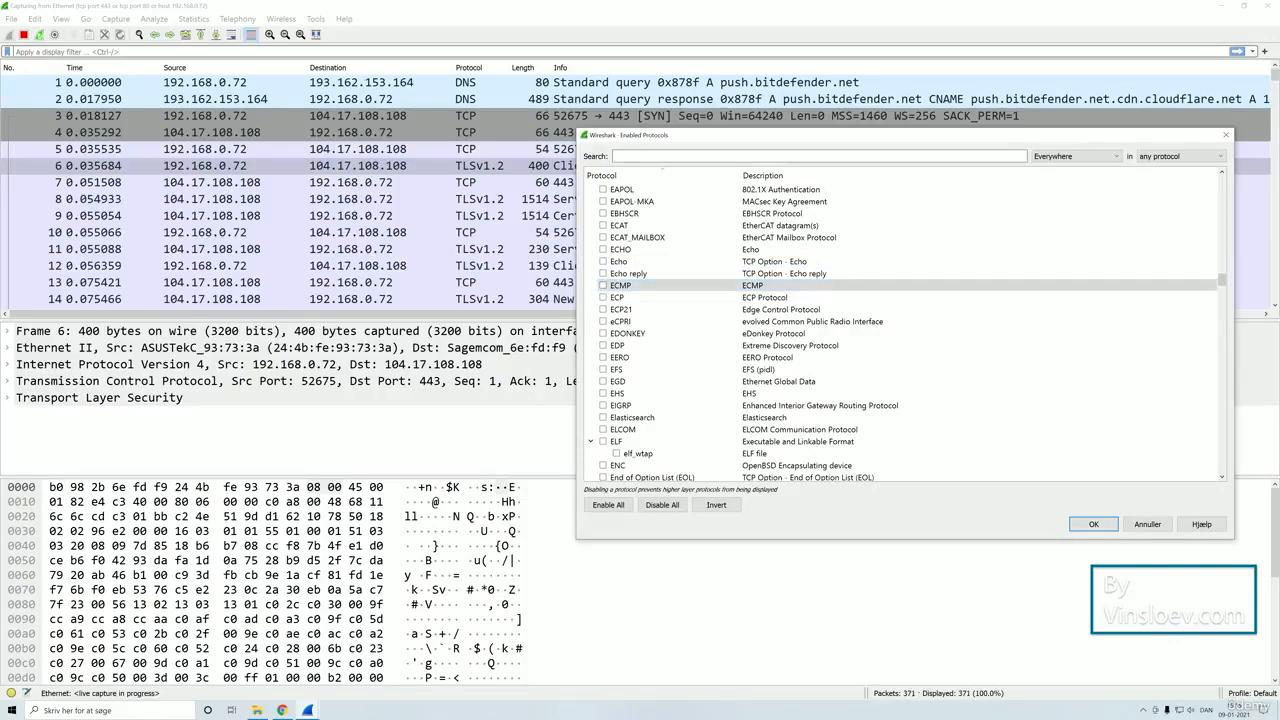
# Search the list of enabled protocols for "DNS"
pyautogui.write('DNS')
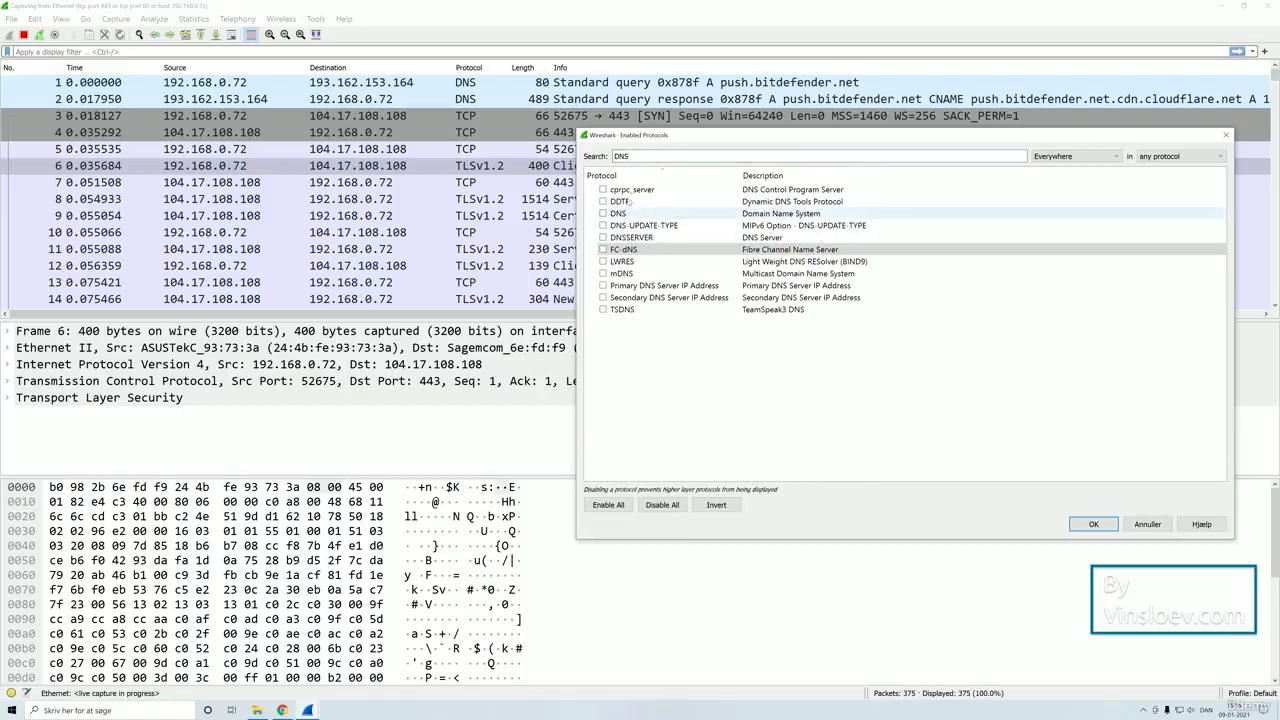